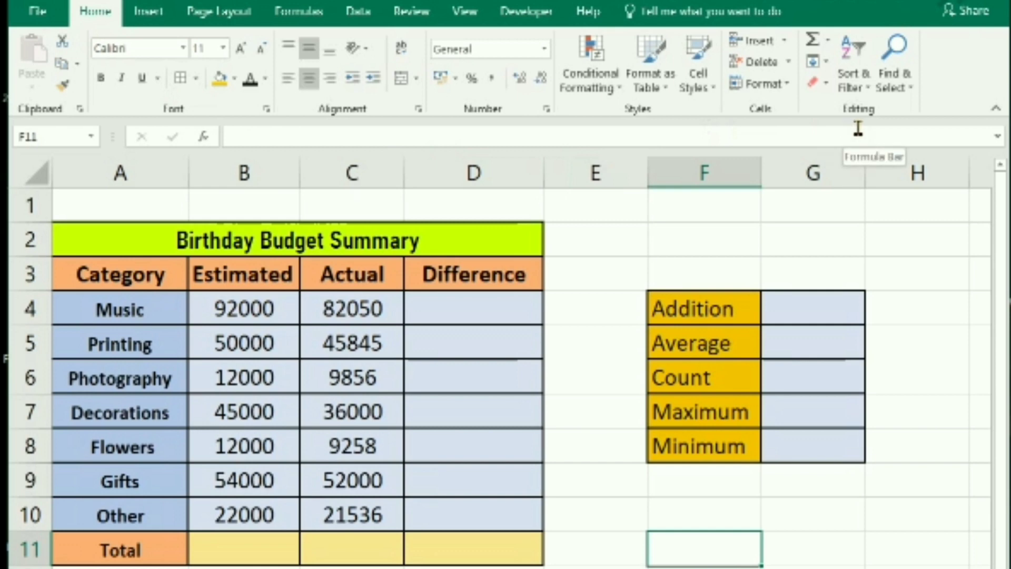
{"action": "left_click", "coordinate": [826, 44]}
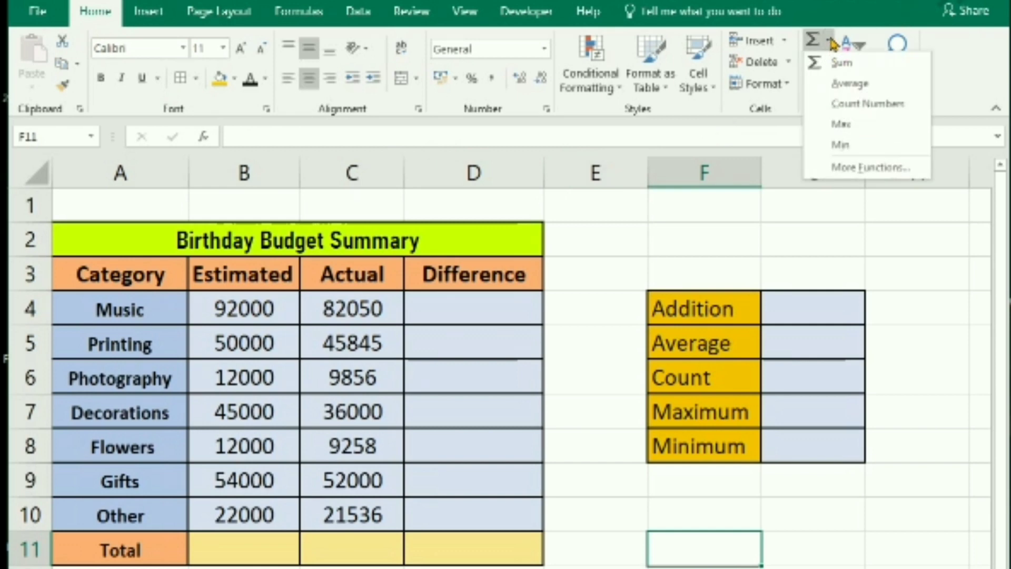
{"action": "left_click", "coordinate": [962, 156]}
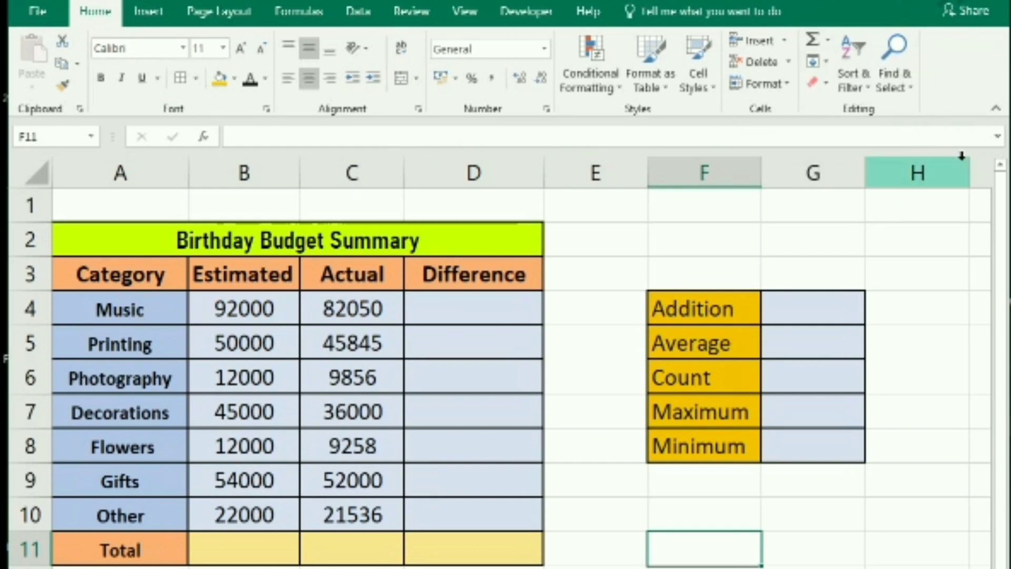
{"action": "left_click", "coordinate": [827, 41]}
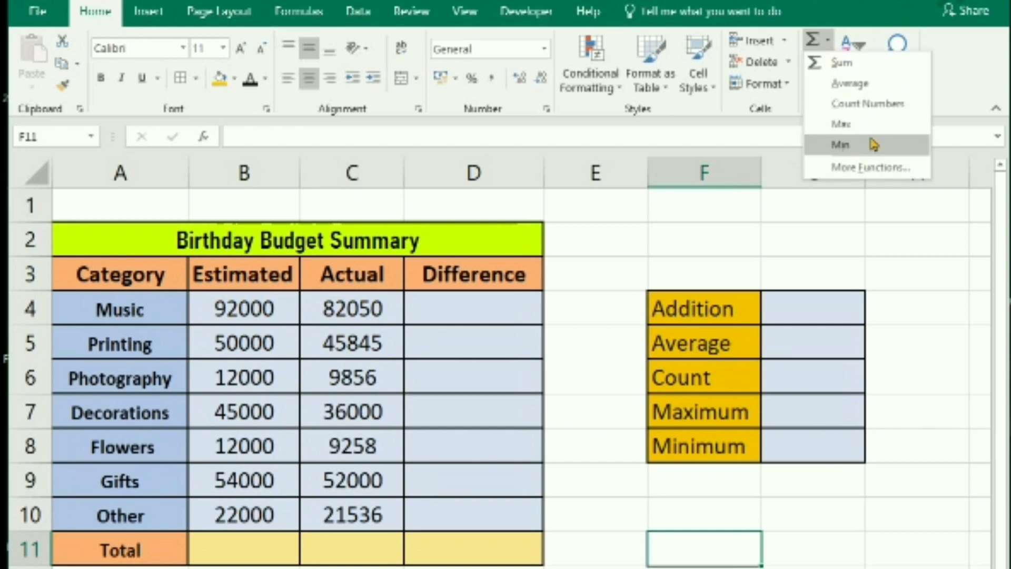
{"action": "left_click", "coordinate": [898, 235]}
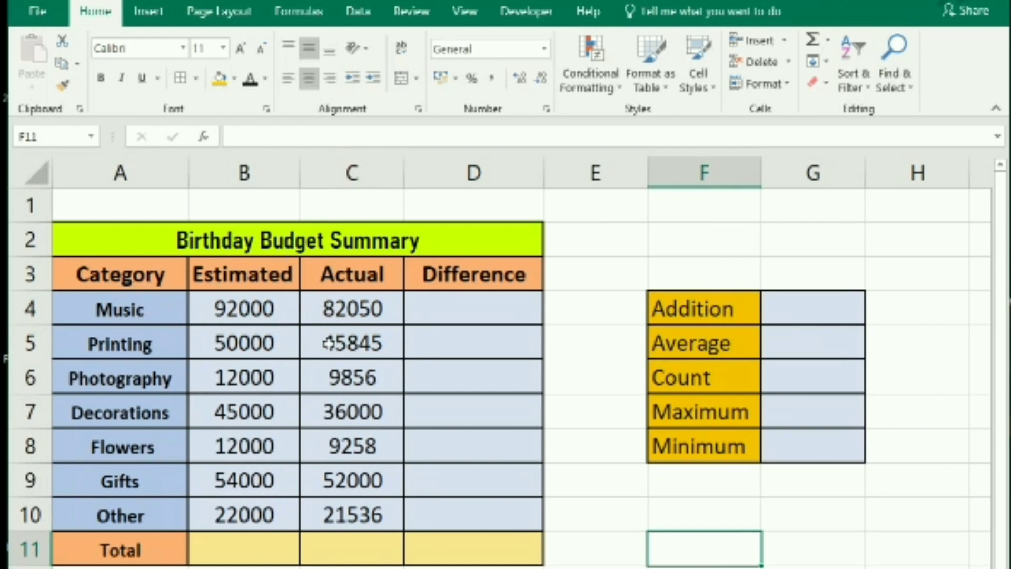
{"action": "left_click", "coordinate": [829, 47]}
{"action": "key", "text": "Escape"}
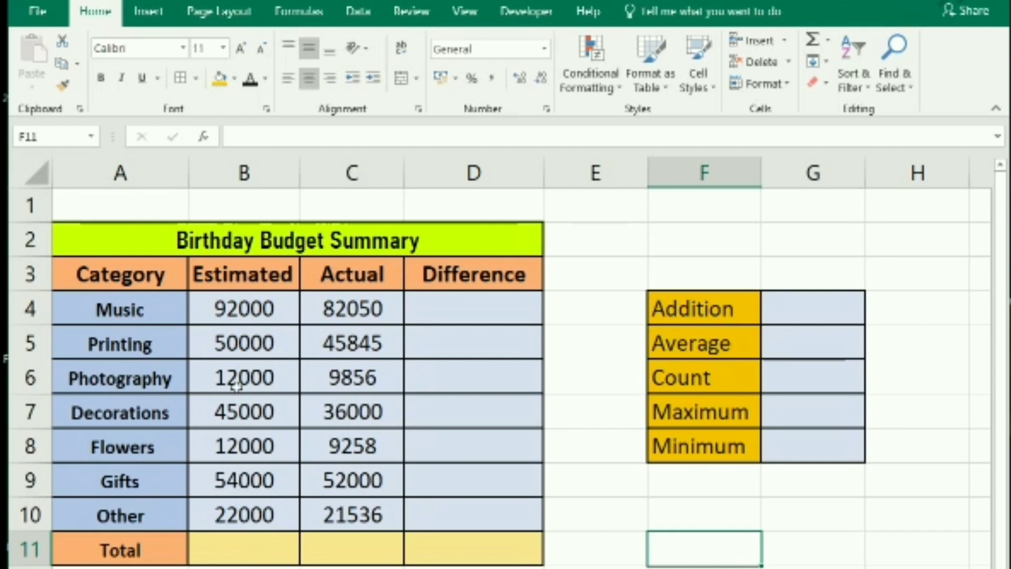
- Total the Estimated amounts B4:B10 in cell B11 using AutoSum's Sum function
{"action": "left_click_drag", "start_coordinate": [241, 307], "coordinate": [235, 550]}
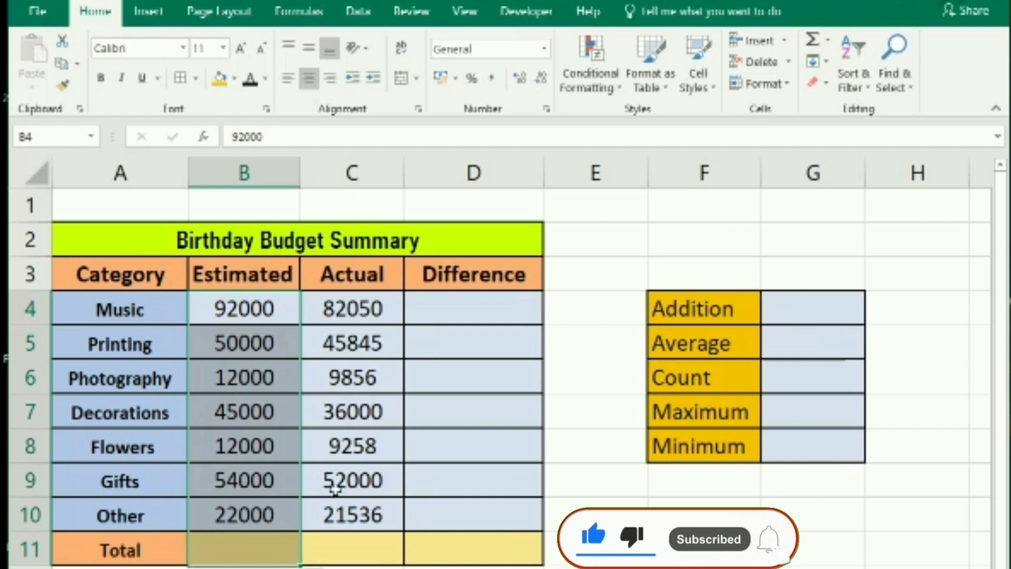
{"action": "left_click", "coordinate": [827, 40]}
{"action": "left_click", "coordinate": [825, 66]}
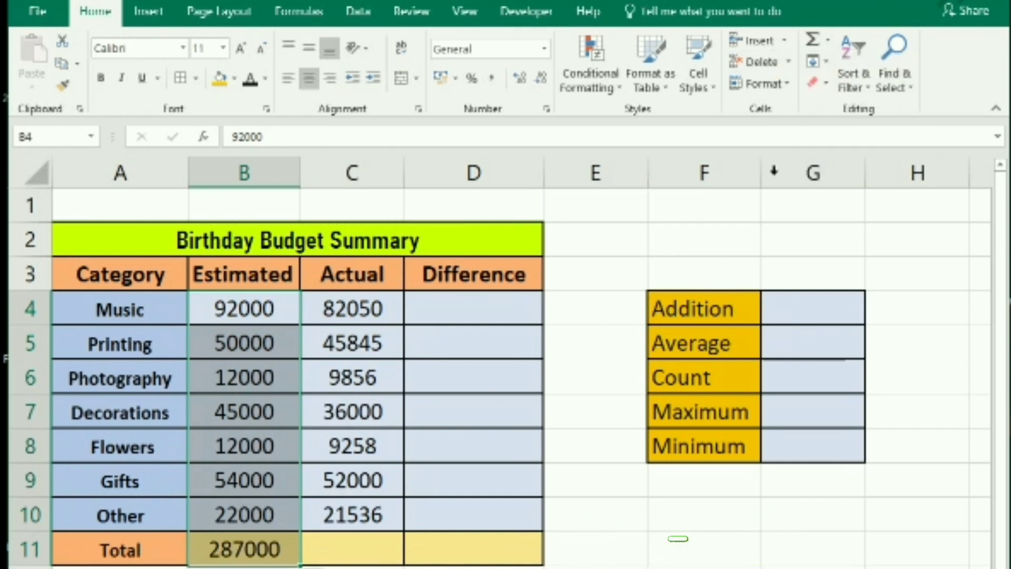
{"action": "left_click", "coordinate": [352, 566]}
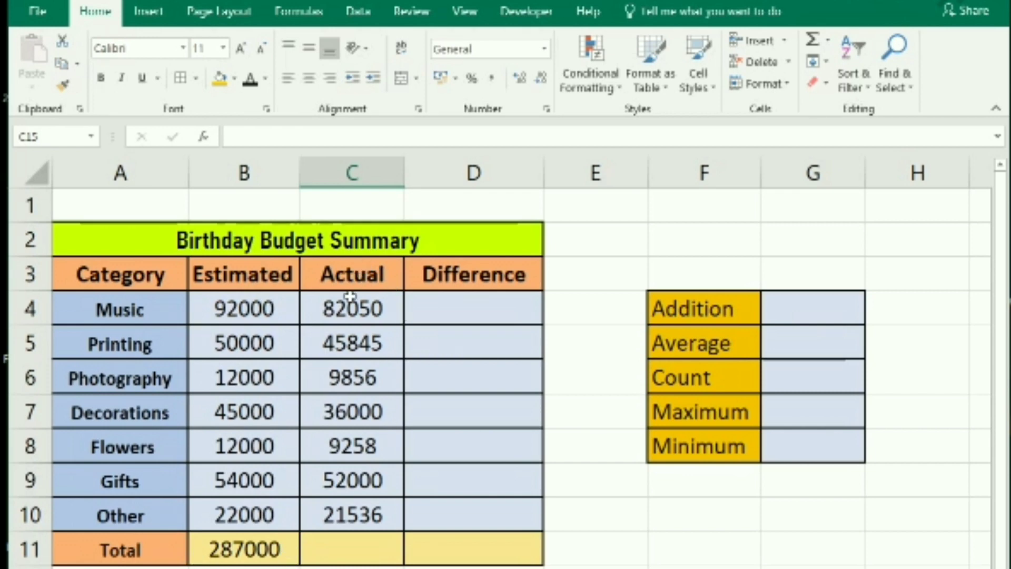
- Total the Actual amounts C4:C10 in cell C11 using AutoSum's Sum function
{"action": "left_click_drag", "start_coordinate": [345, 312], "coordinate": [329, 515]}
{"action": "mouse_move", "coordinate": [370, 300]}
{"action": "left_mouse_down"}
{"action": "mouse_move", "coordinate": [368, 515]}
{"action": "mouse_move", "coordinate": [381, 545]}
{"action": "left_mouse_up"}
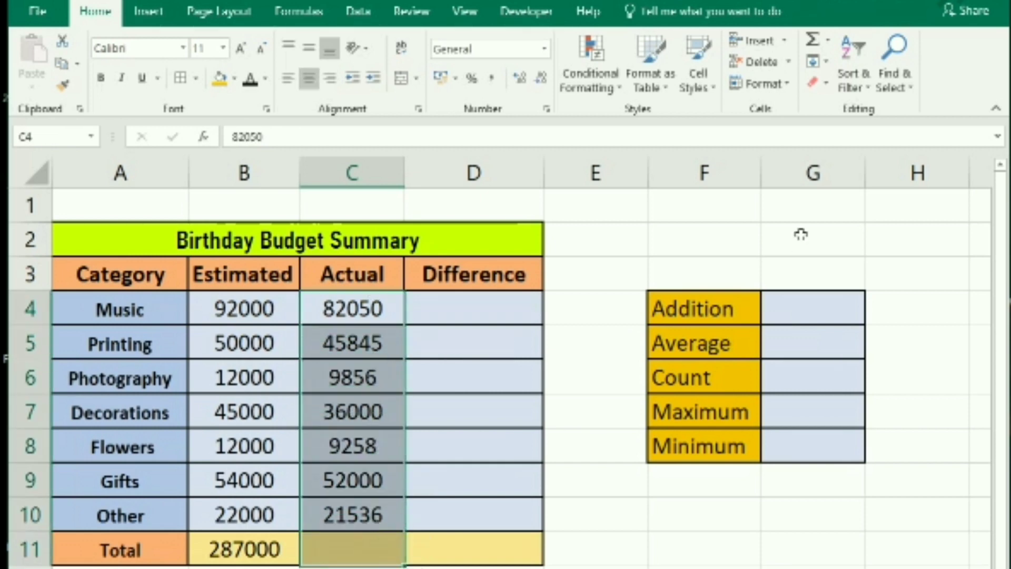
{"action": "left_click", "coordinate": [828, 39]}
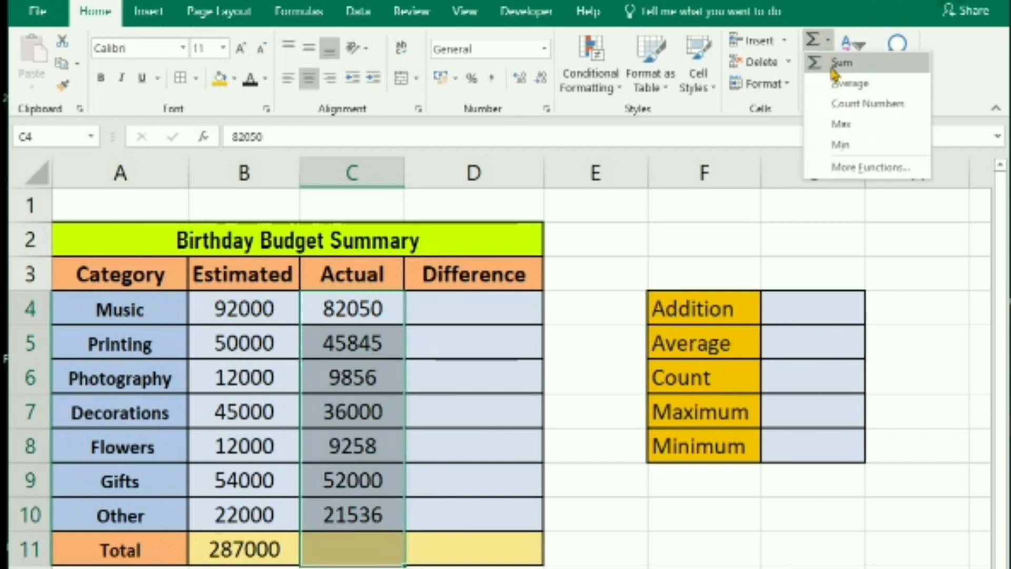
{"action": "left_click", "coordinate": [834, 66]}
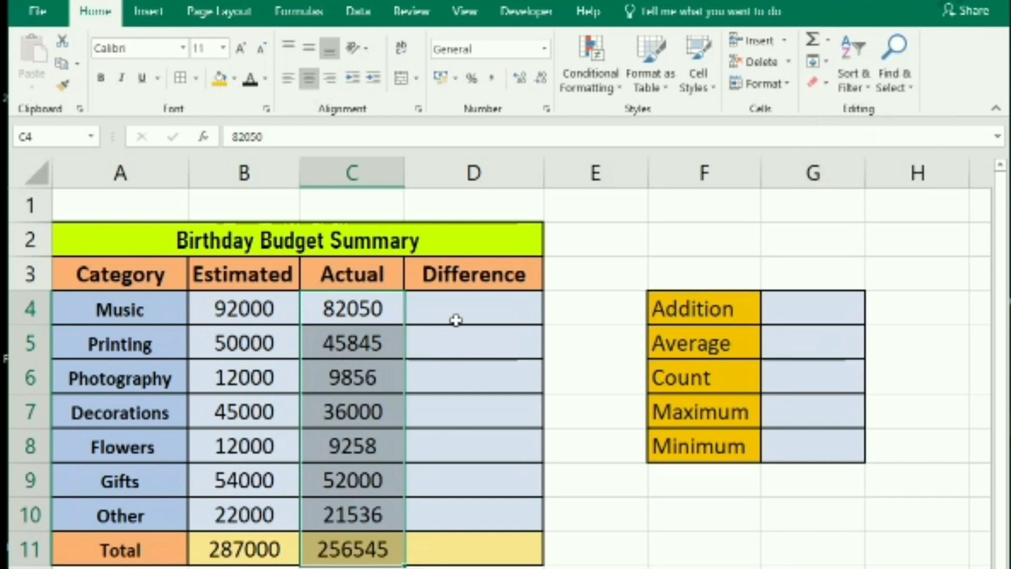
{"action": "left_click", "coordinate": [369, 567]}
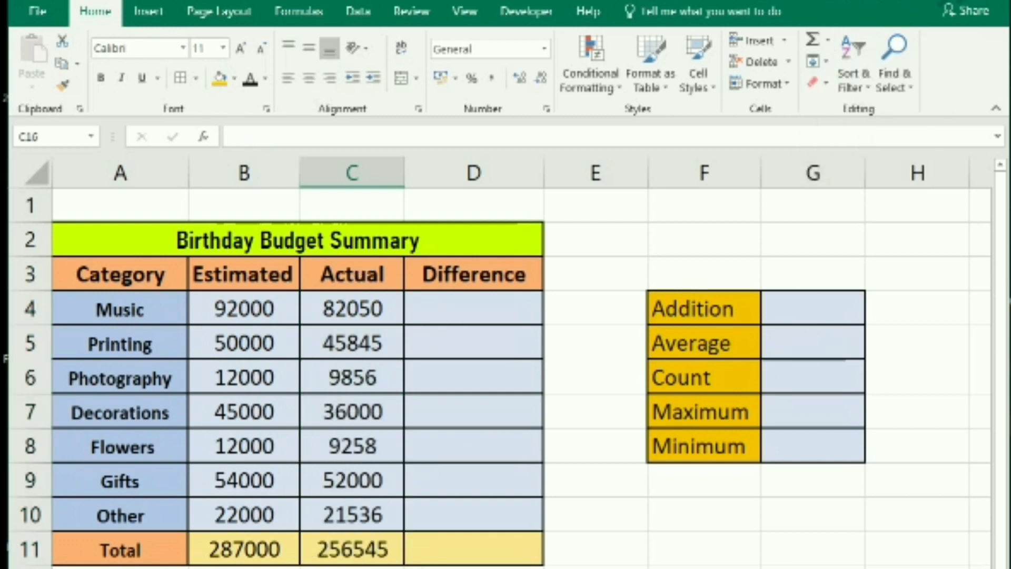
{"action": "left_click", "coordinate": [606, 567]}
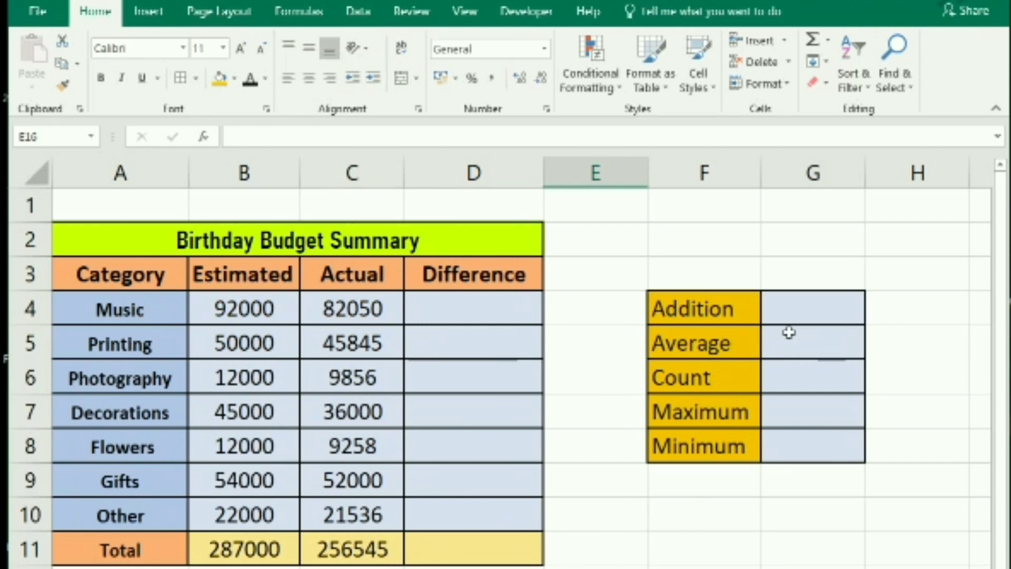
- Enter a SUM formula over the Estimated amounts B4:B10 in cell G4, beside Addition
{"action": "left_click", "coordinate": [804, 310]}
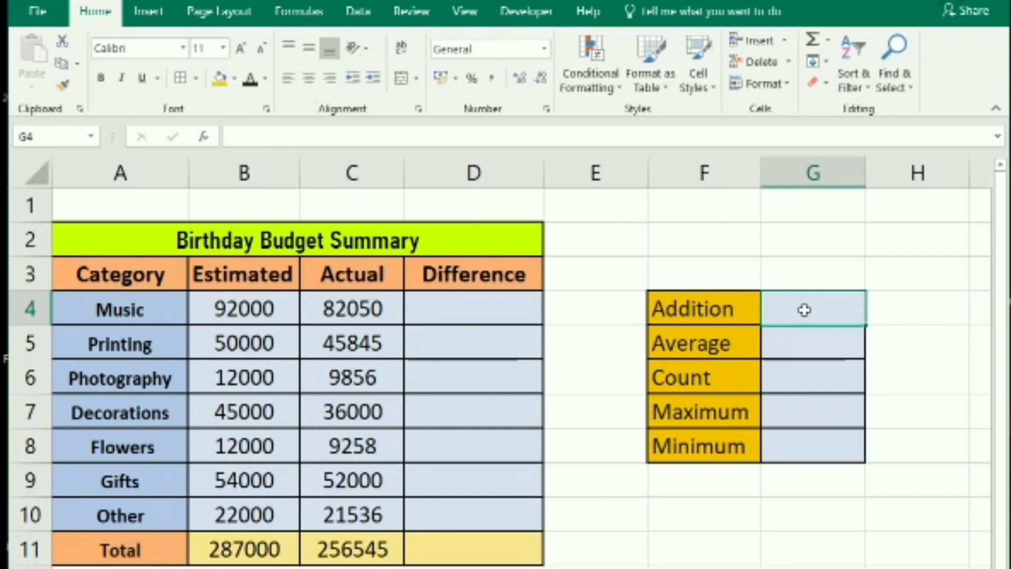
{"action": "type", "text": "="}
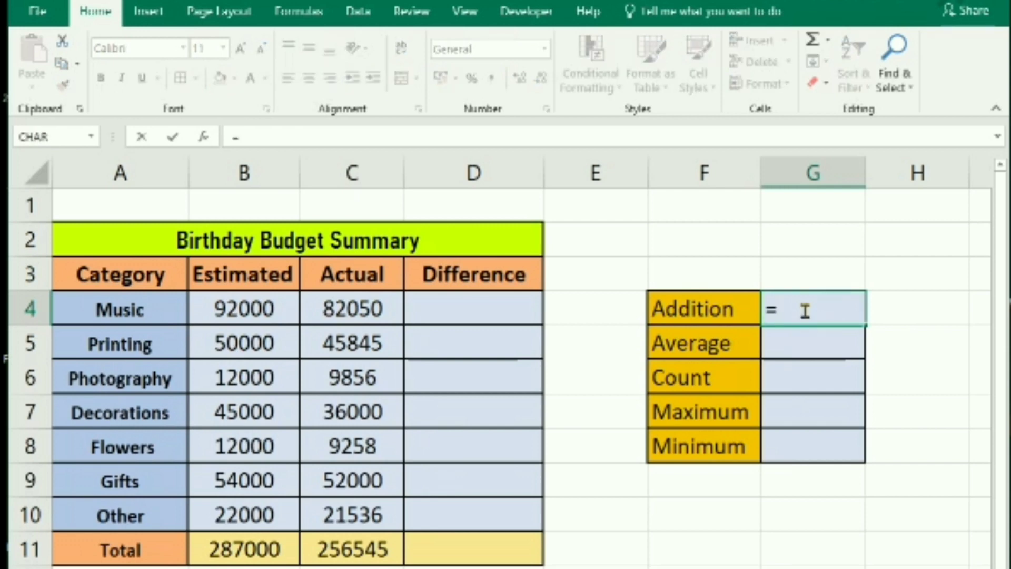
{"action": "type", "text": "su"}
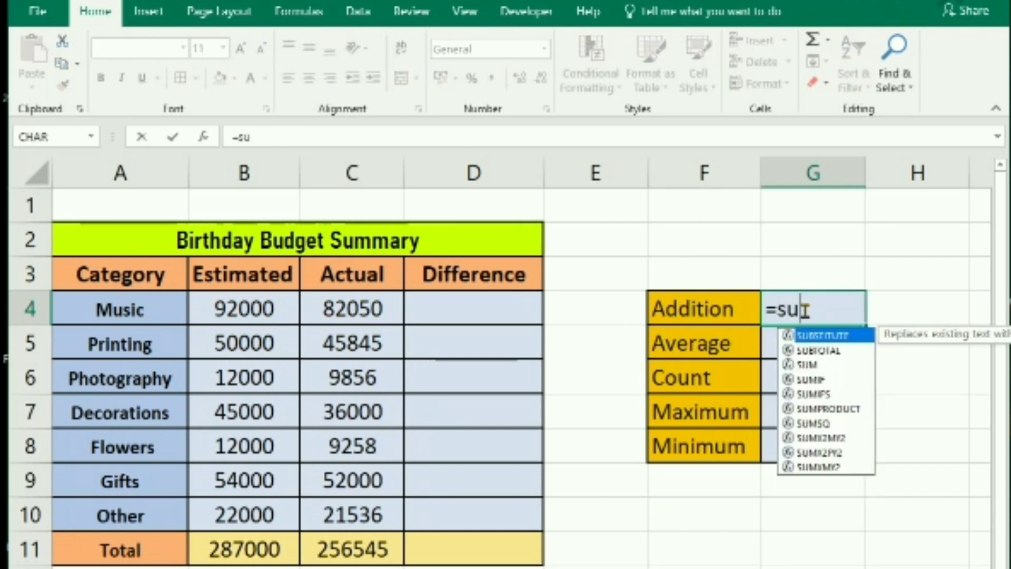
{"action": "type", "text": "m"}
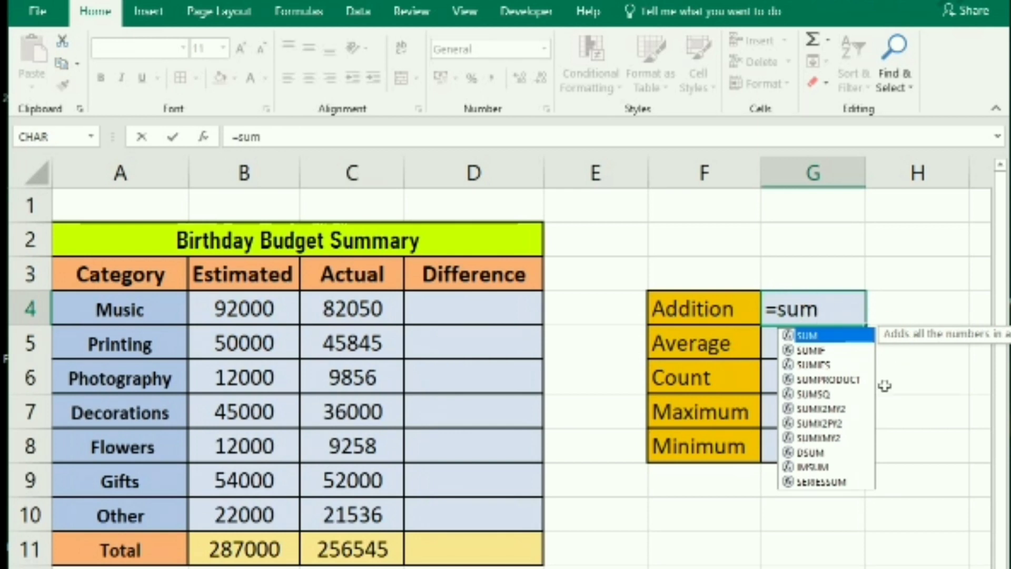
{"action": "type", "text": "("}
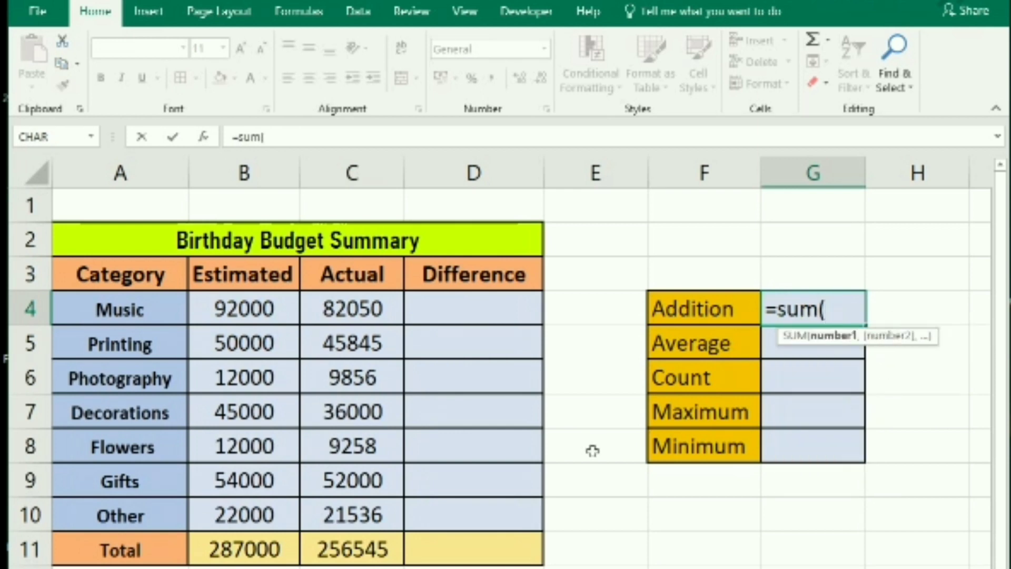
{"action": "left_click_drag", "start_coordinate": [245, 298], "coordinate": [263, 509]}
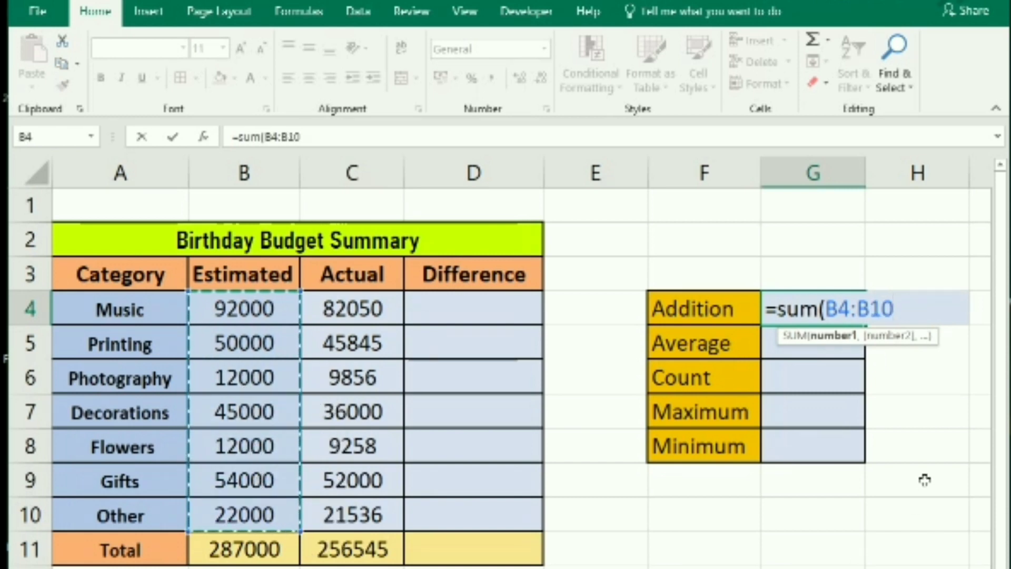
{"action": "key", "text": "Return"}
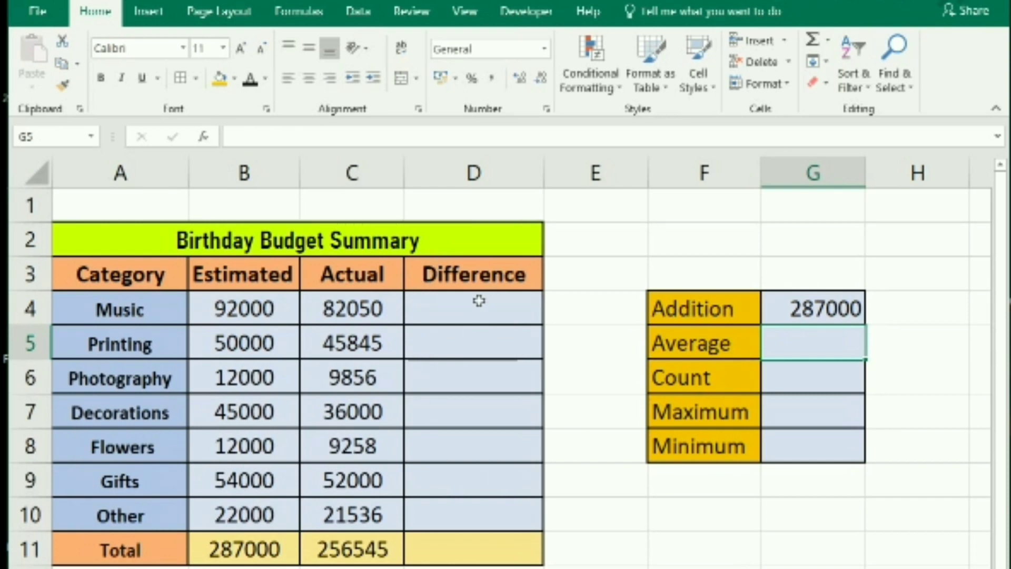
- Calculate the Music row's difference in cell D4 with the formula =B4-C4
{"action": "left_click", "coordinate": [478, 301]}
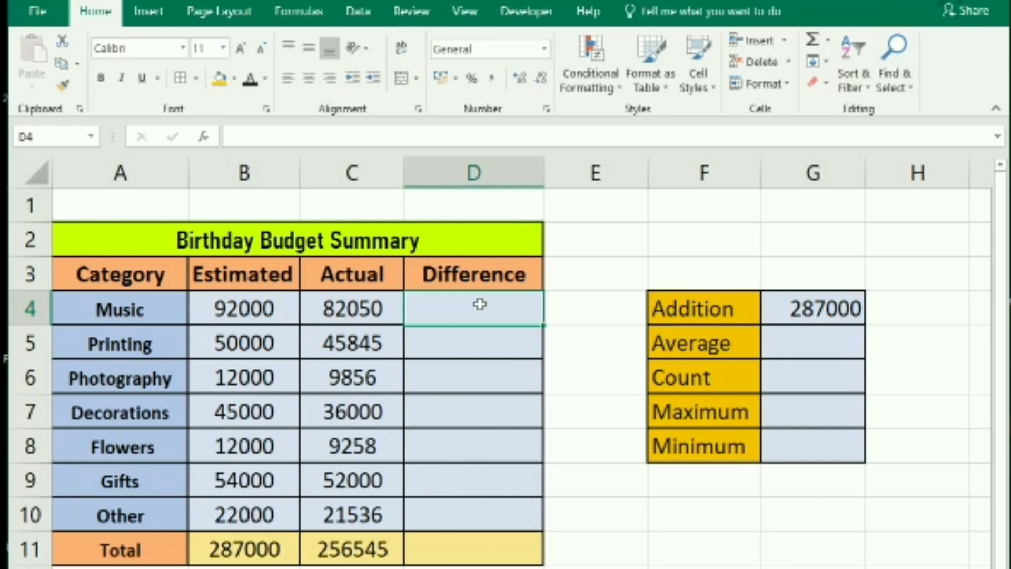
{"action": "type", "text": "="}
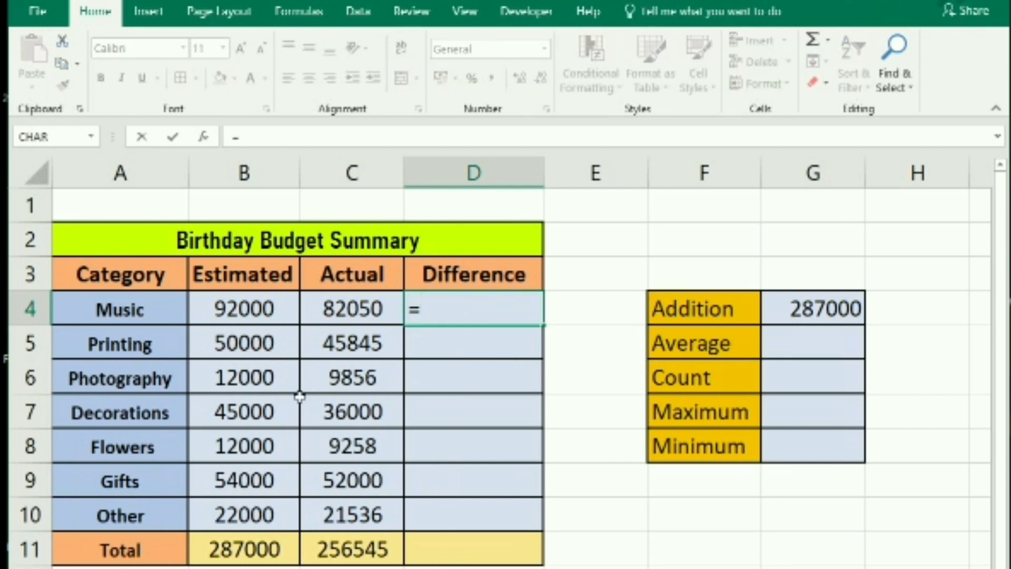
{"action": "left_click", "coordinate": [236, 308]}
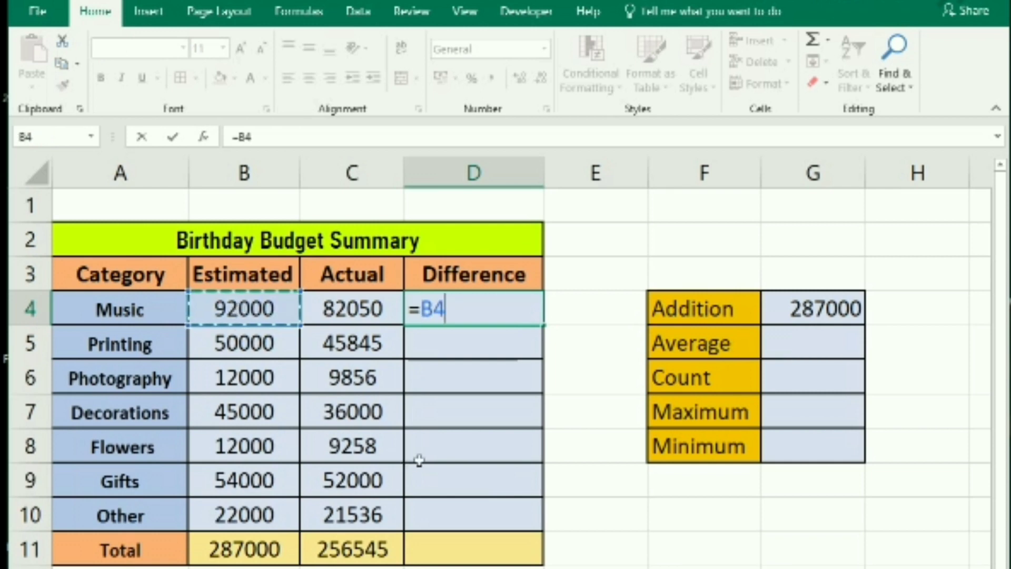
{"action": "type", "text": "-"}
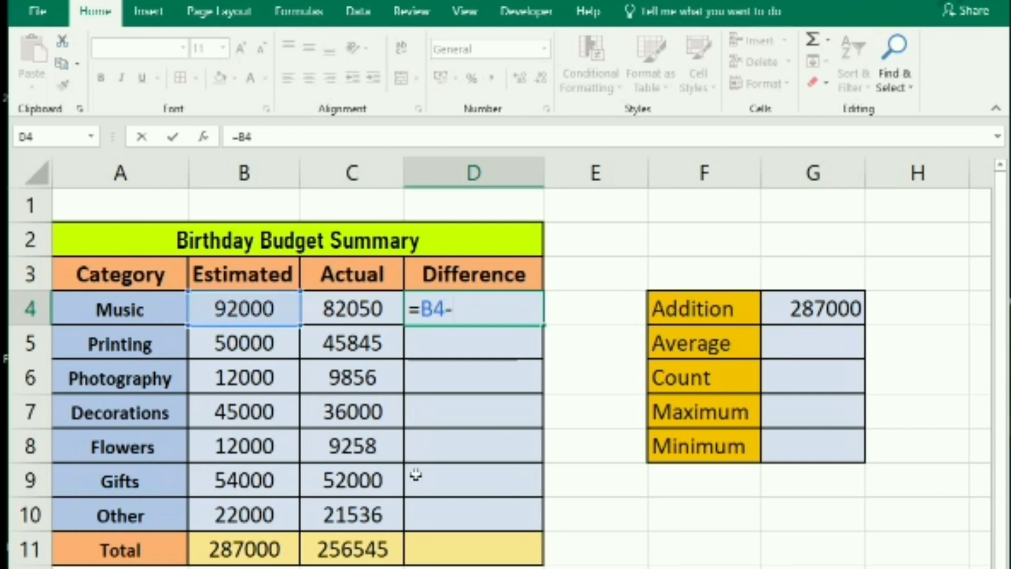
{"action": "left_click", "coordinate": [370, 300]}
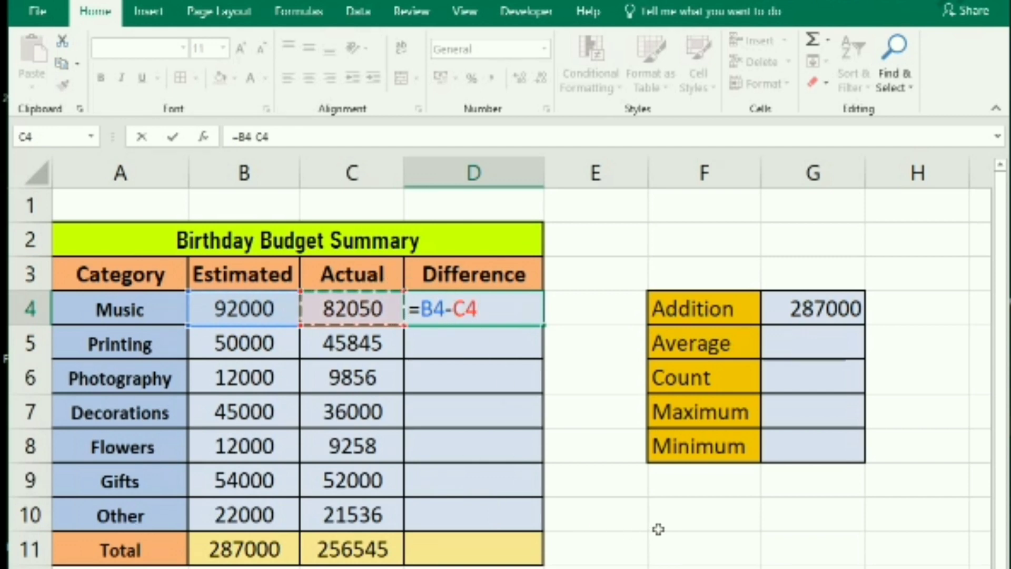
{"action": "key", "text": "Return"}
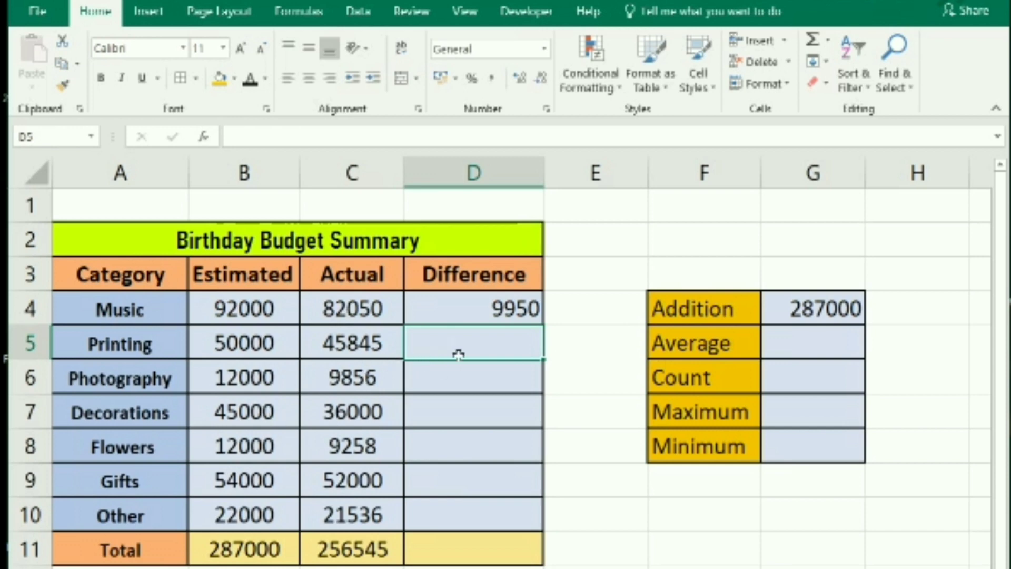
- Fill the difference formula from D4 down through the Total row, cell D11
{"action": "left_click", "coordinate": [509, 300]}
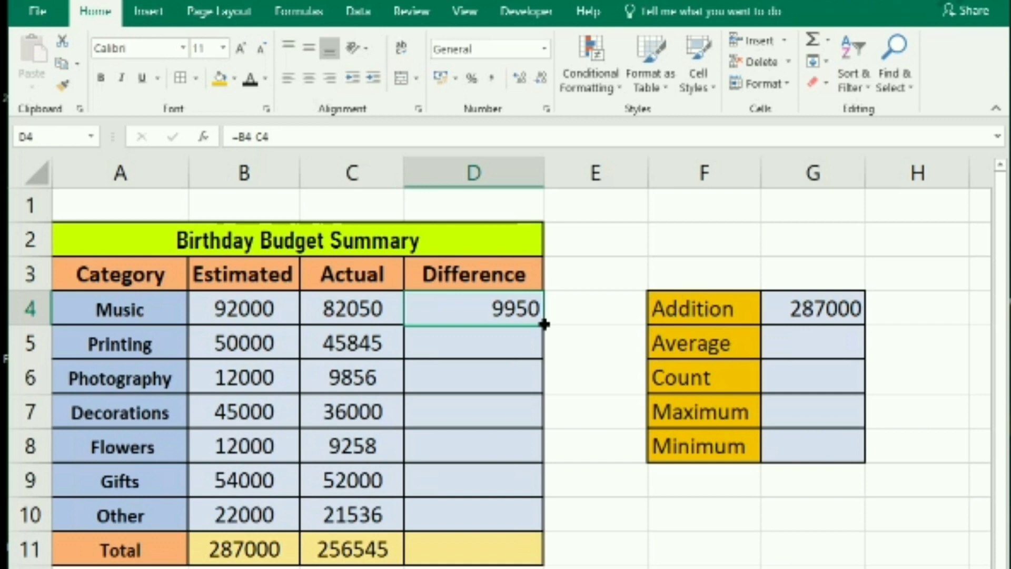
{"action": "left_click_drag", "start_coordinate": [544, 325], "coordinate": [544, 556]}
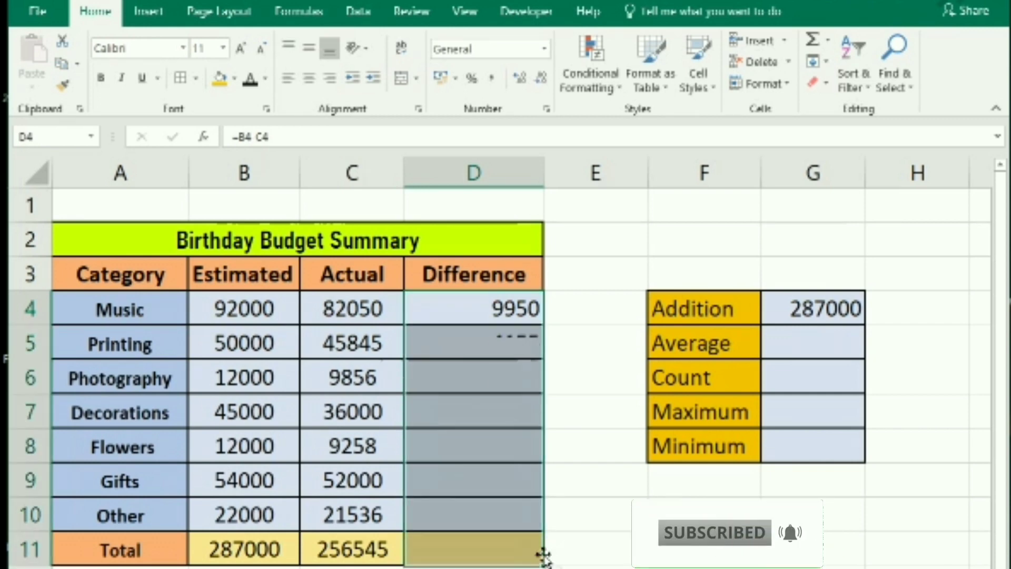
{"action": "left_click", "coordinate": [584, 398]}
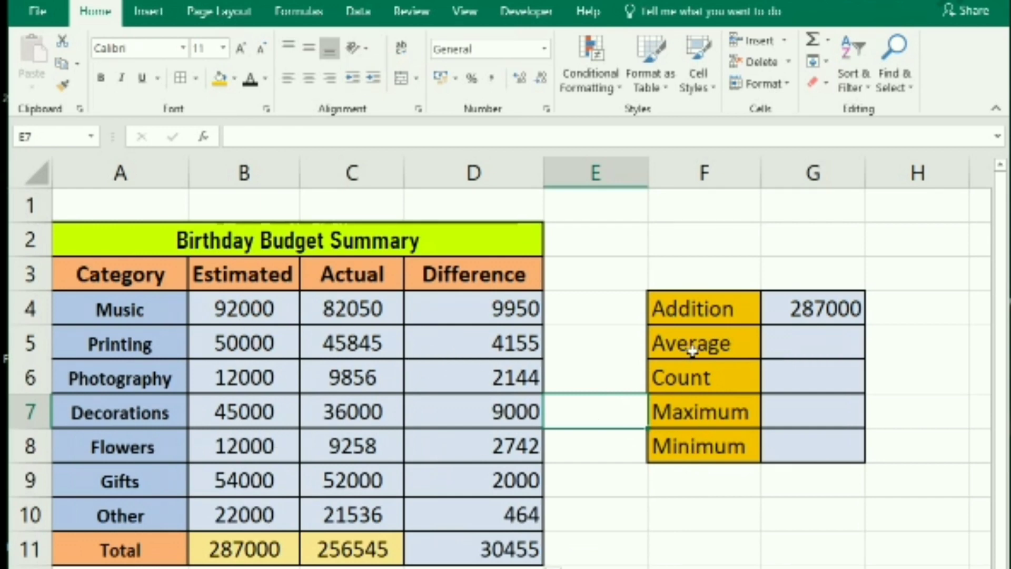
- Enter an AVERAGE formula over the Estimated amounts B4:B10 in cell G5, beside Average
{"action": "left_click", "coordinate": [787, 348]}
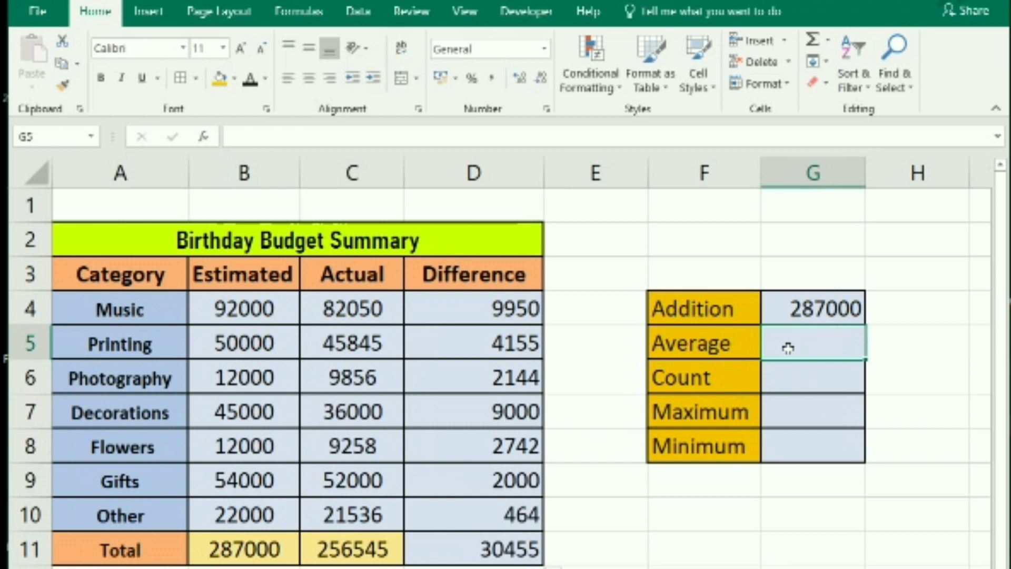
{"action": "type", "text": "+"}
{"action": "key", "text": "BackSpace"}
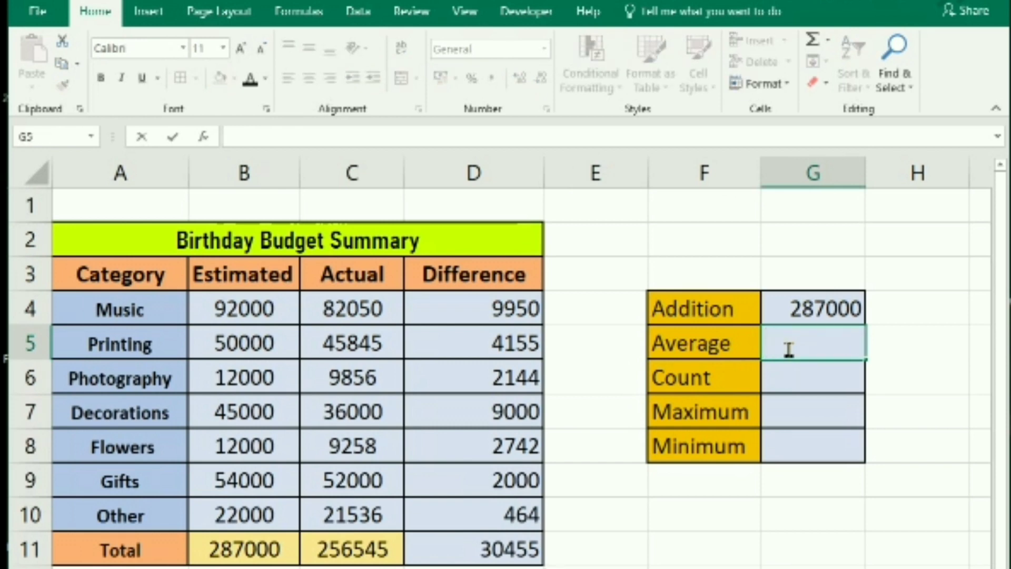
{"action": "type", "text": "="}
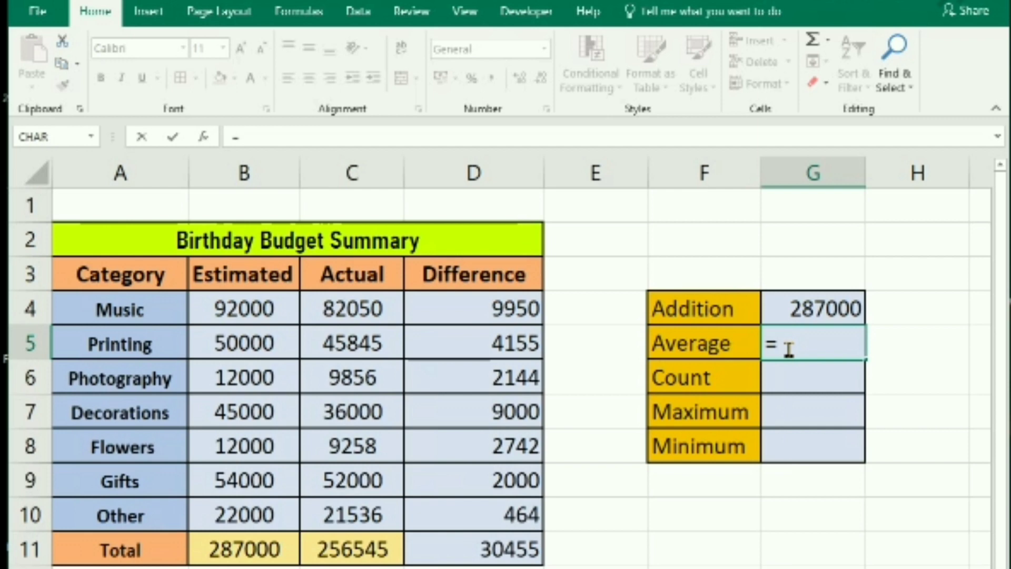
{"action": "type", "text": "avea"}
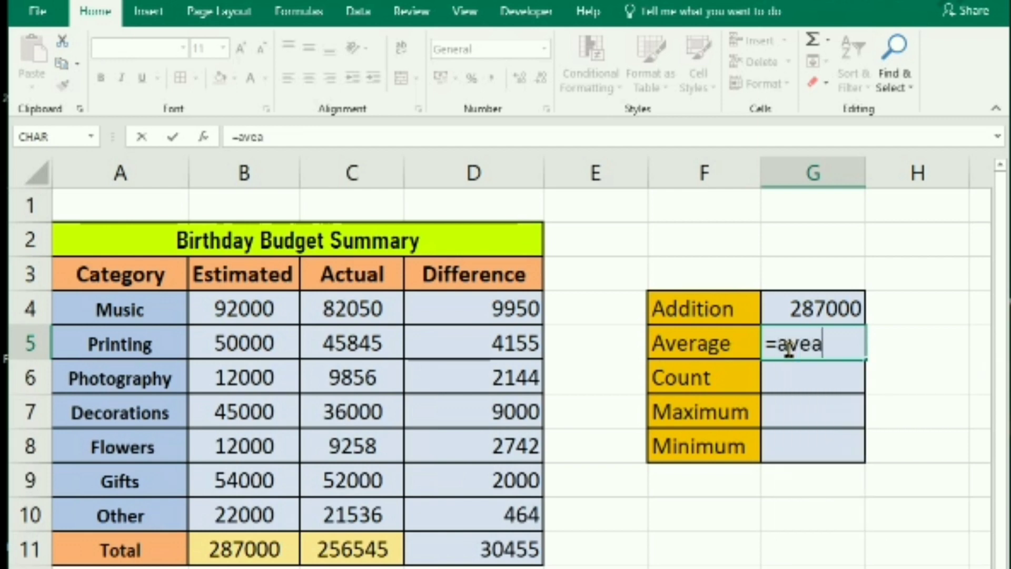
{"action": "key", "text": "BackSpace"}
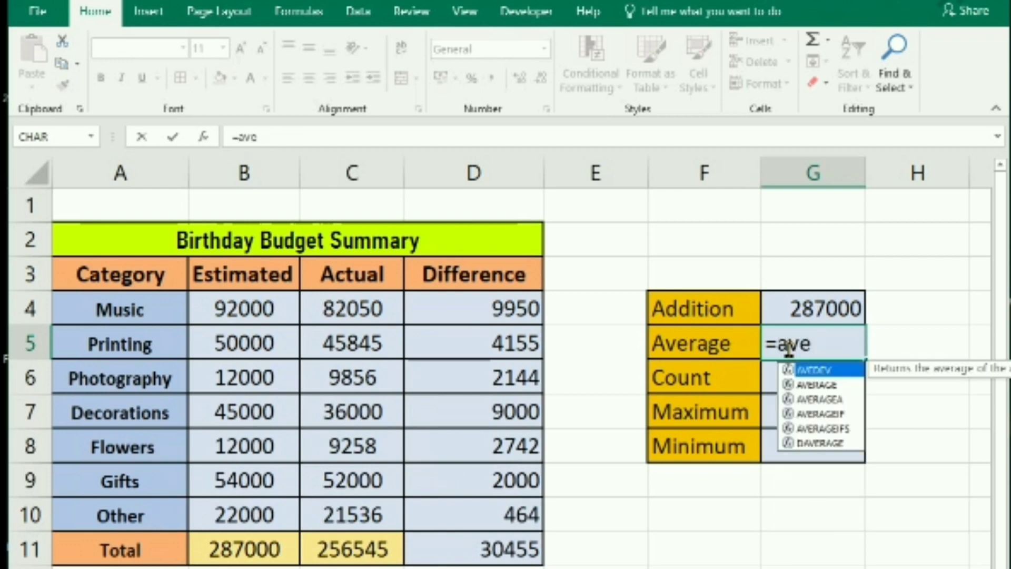
{"action": "left_click", "coordinate": [833, 386]}
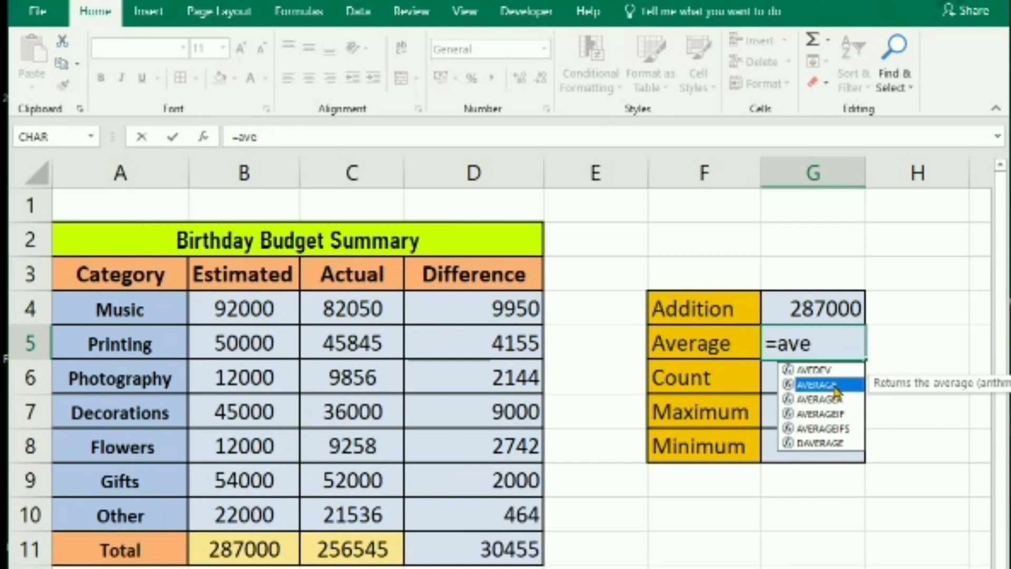
{"action": "double_click", "coordinate": [831, 387]}
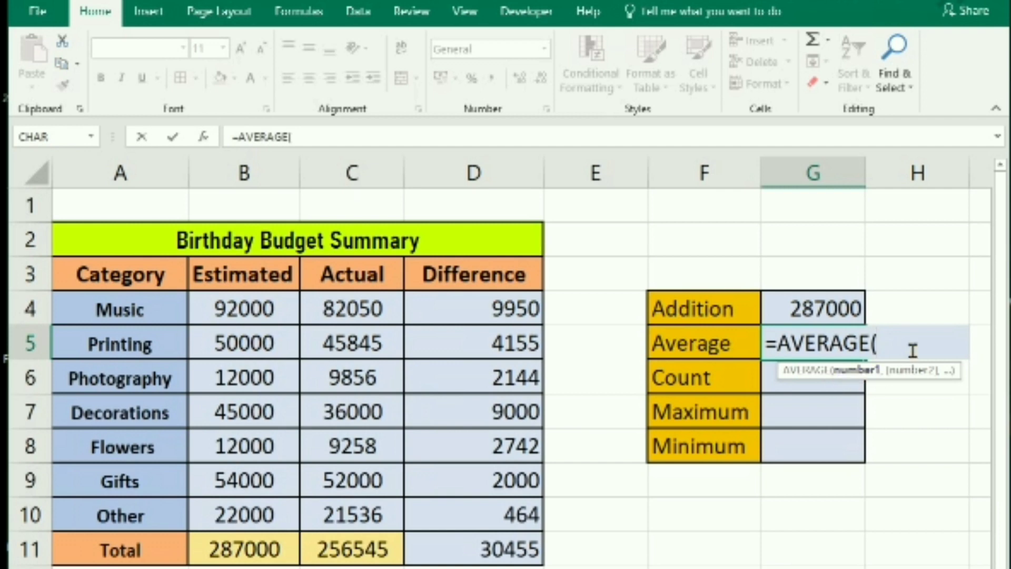
{"action": "left_click_drag", "start_coordinate": [280, 295], "coordinate": [263, 530]}
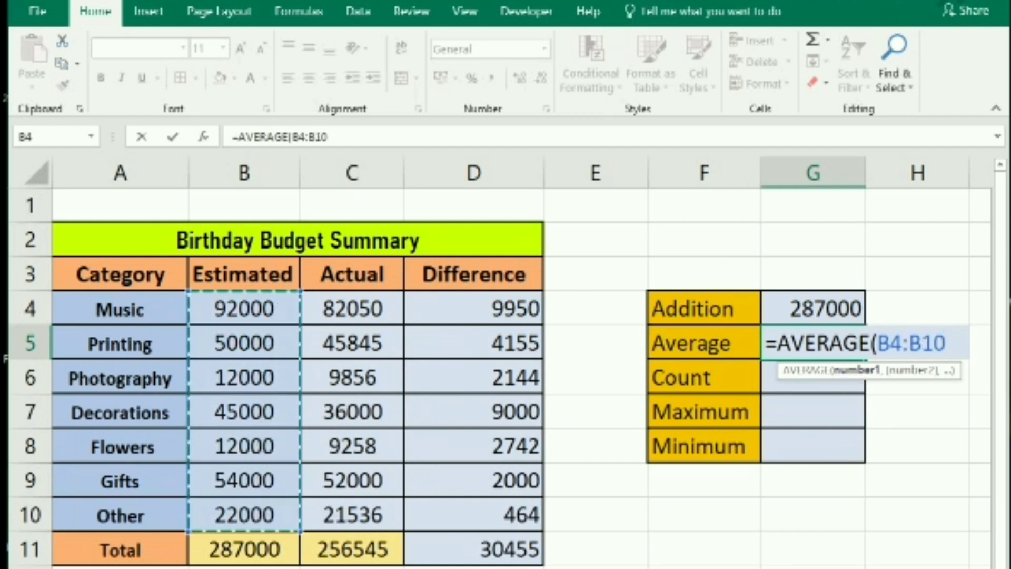
{"action": "key", "text": "Return"}
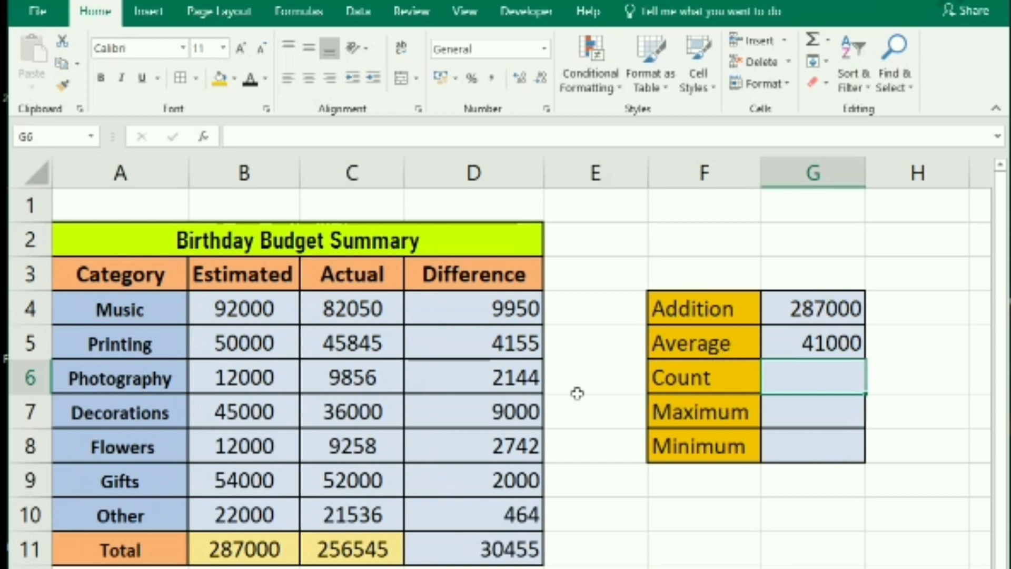
- Enter a COUNT formula over the Estimated amounts B4:B10 in cell G6, beside Count
{"action": "left_click_drag", "start_coordinate": [258, 308], "coordinate": [282, 337]}
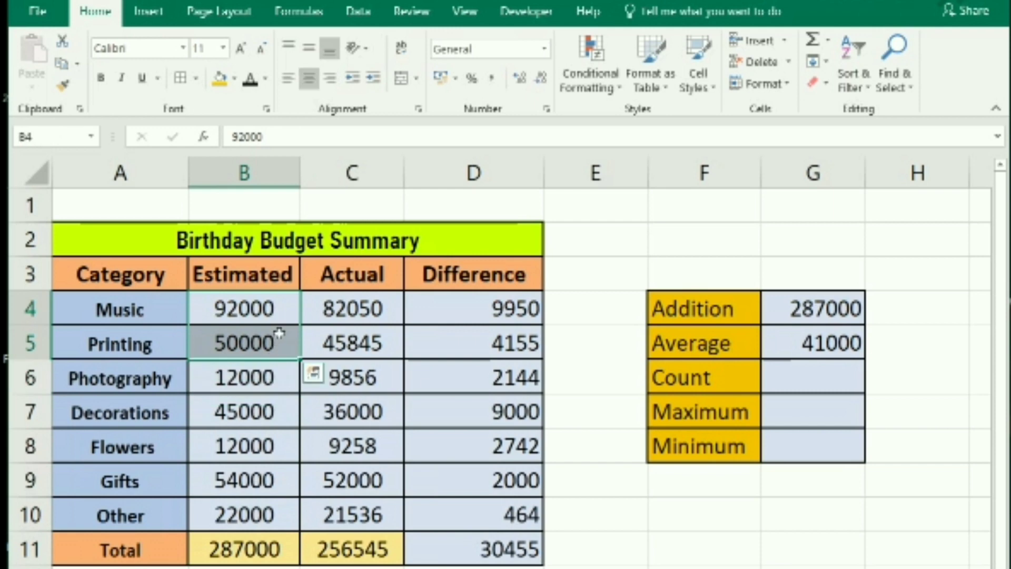
{"action": "left_click", "coordinate": [660, 547]}
{"action": "left_click", "coordinate": [807, 392]}
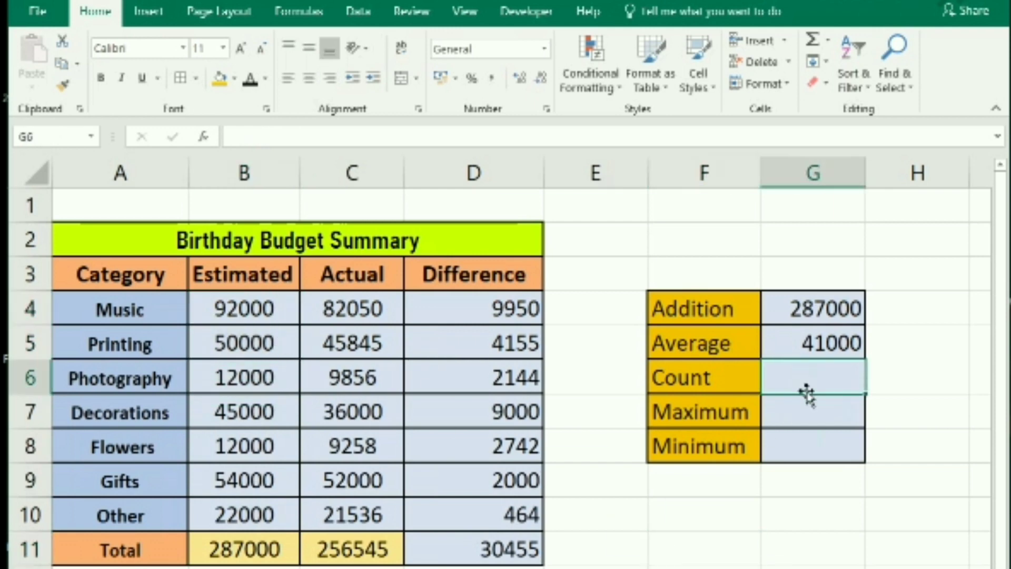
{"action": "type", "text": "=coun"}
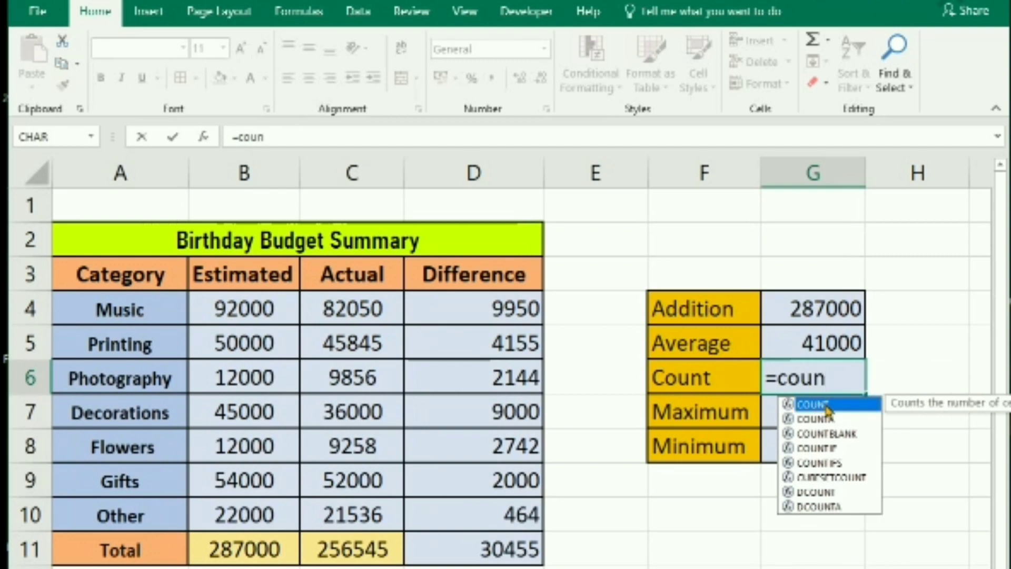
{"action": "double_click", "coordinate": [826, 407]}
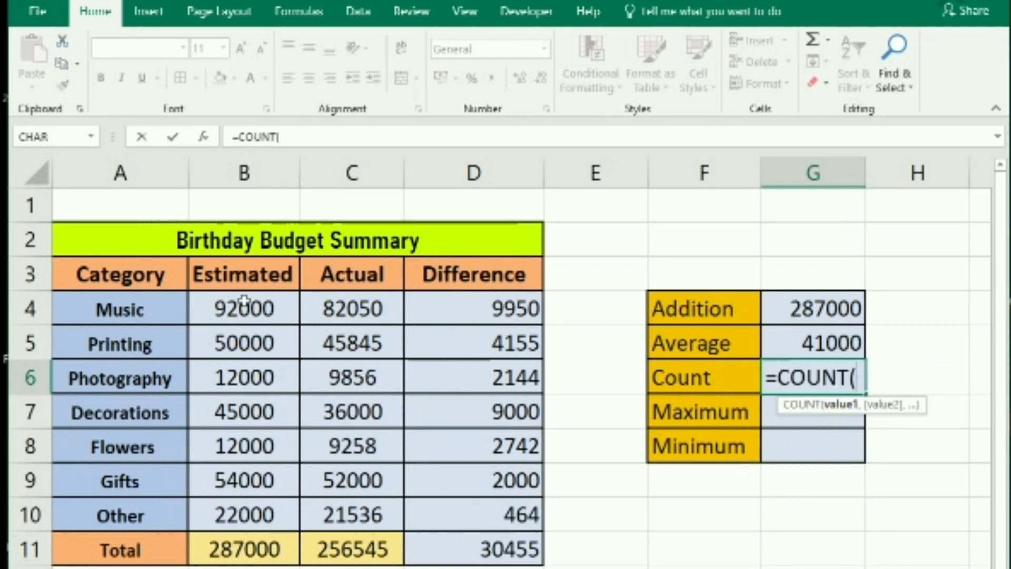
{"action": "left_click_drag", "start_coordinate": [244, 301], "coordinate": [259, 514]}
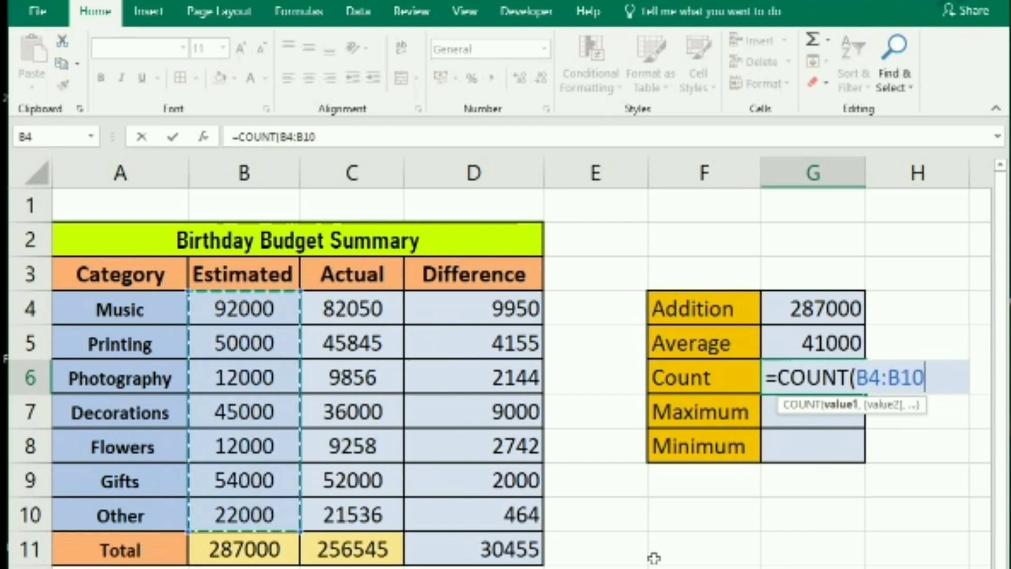
{"action": "key", "text": "Return"}
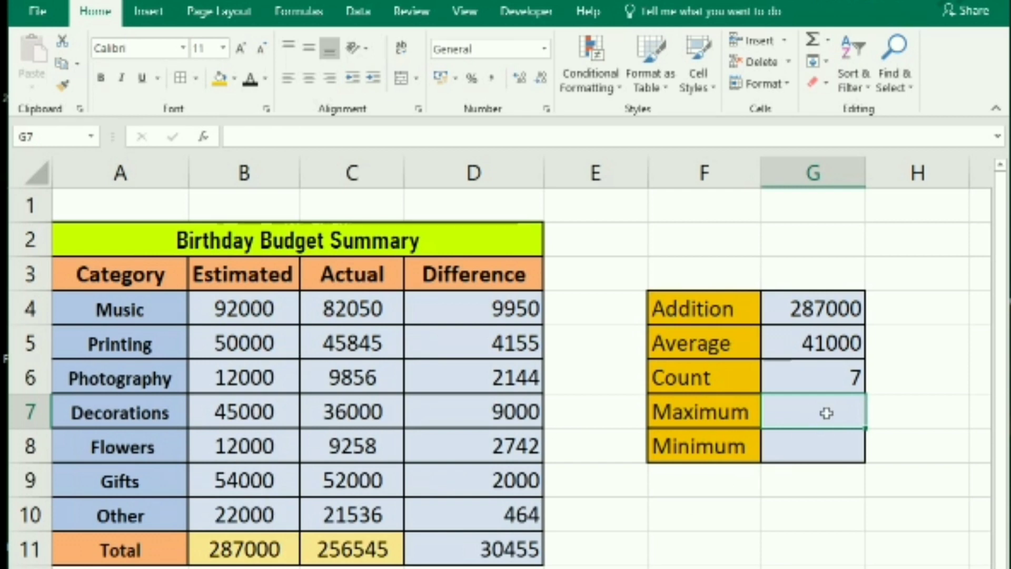
- Enter a MAX formula over the Estimated amounts B4:B10 in cell G7, beside Maximum
{"action": "type", "text": "="}
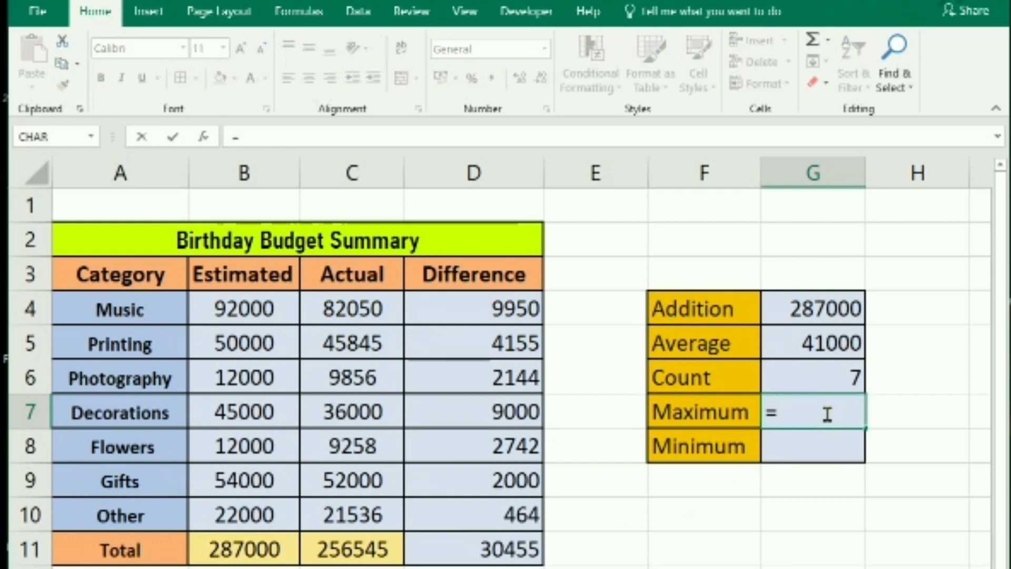
{"action": "type", "text": "ma"}
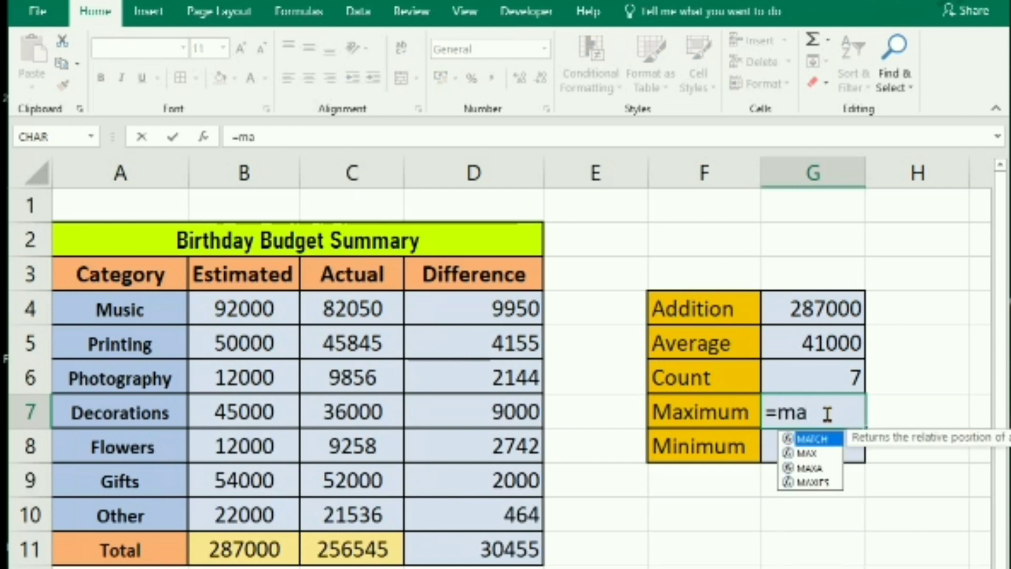
{"action": "type", "text": "x"}
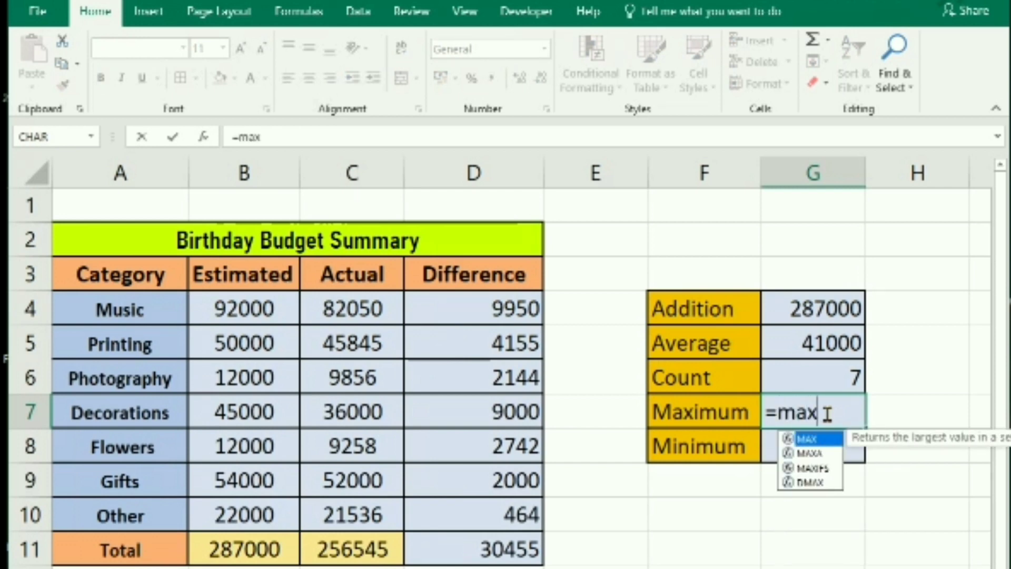
{"action": "type", "text": "("}
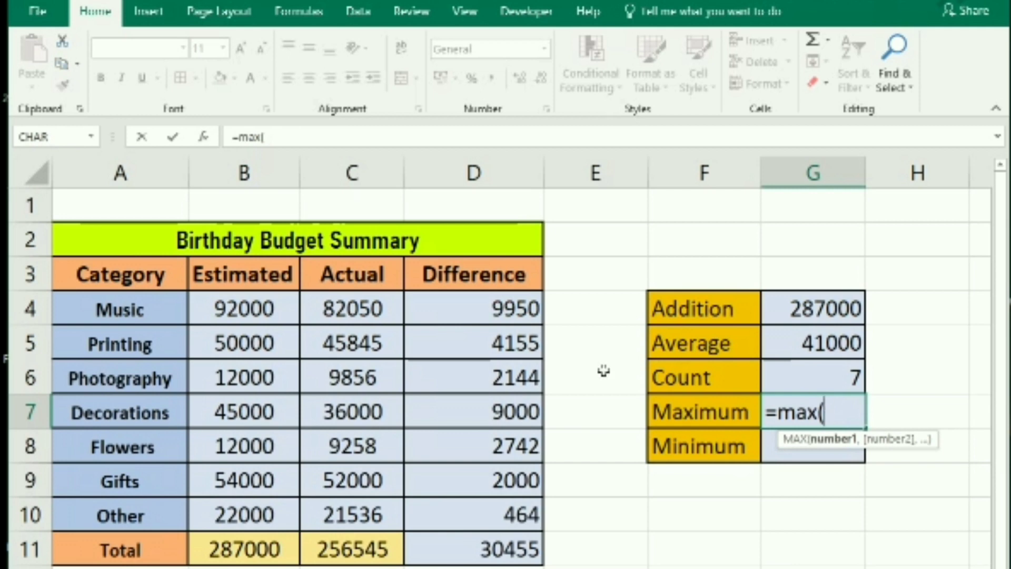
{"action": "left_click_drag", "start_coordinate": [274, 295], "coordinate": [285, 514]}
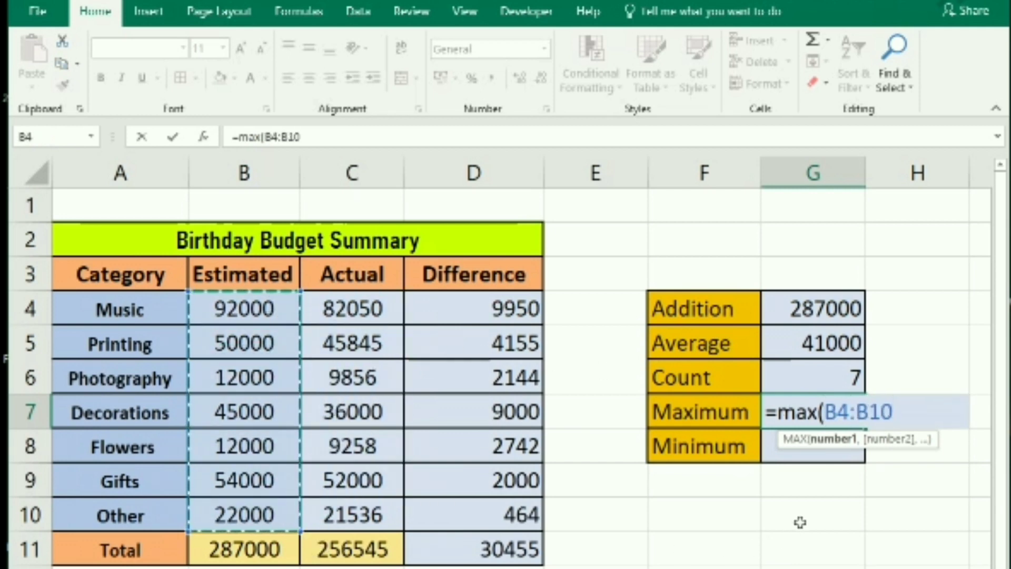
{"action": "key", "text": "Return"}
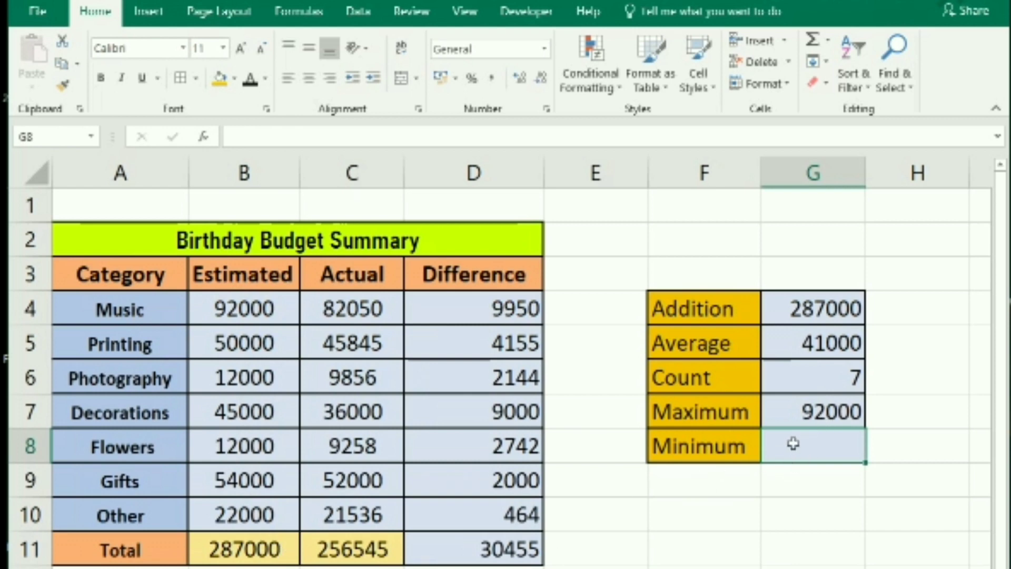
- Enter a MIN formula over the Estimated amounts B4:B10 in cell G8, beside Minimum
{"action": "type", "text": "``1"}
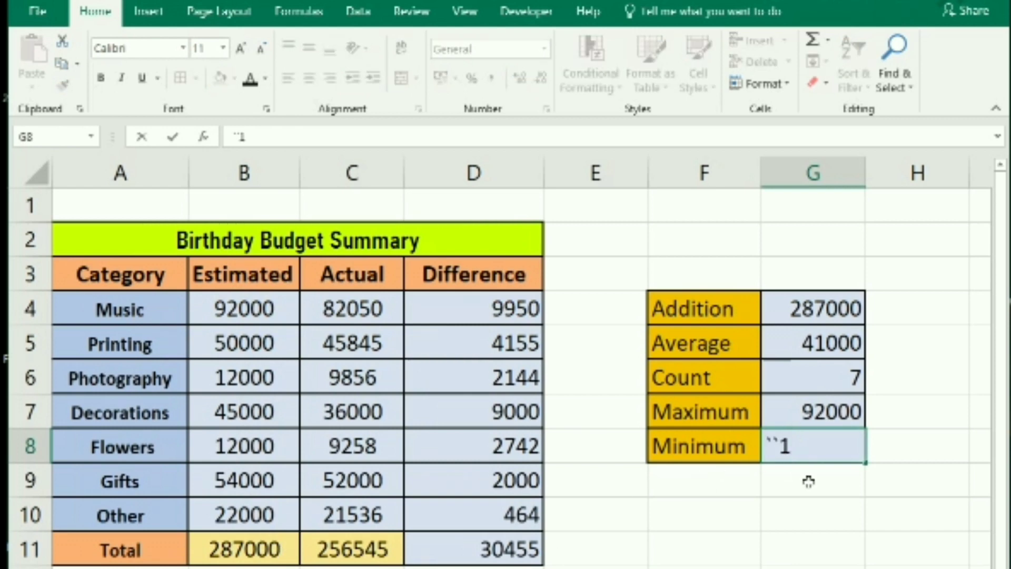
{"action": "key", "text": "BackSpace"}
{"action": "key", "text": "BackSpace"}
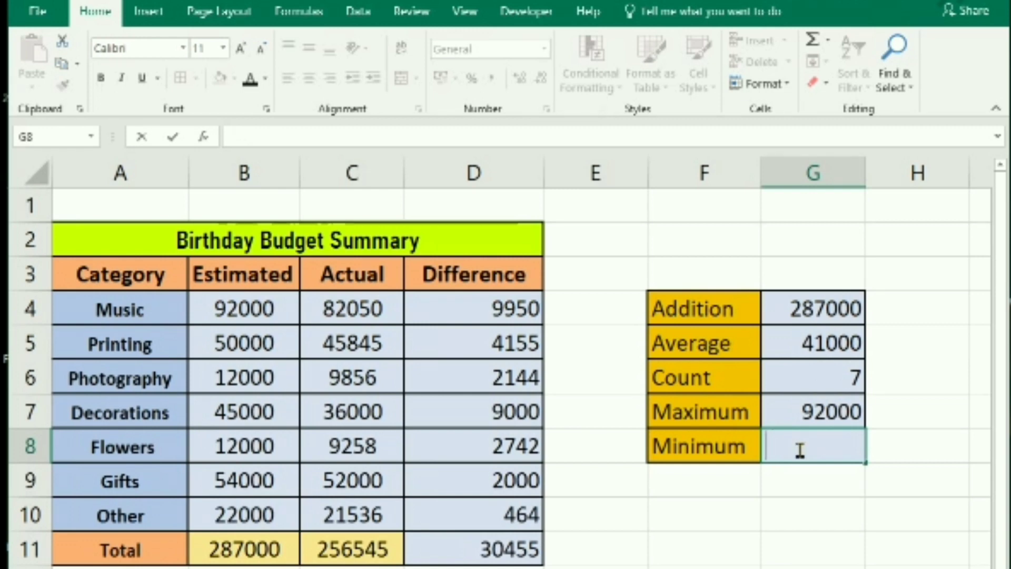
{"action": "type", "text": "=mi"}
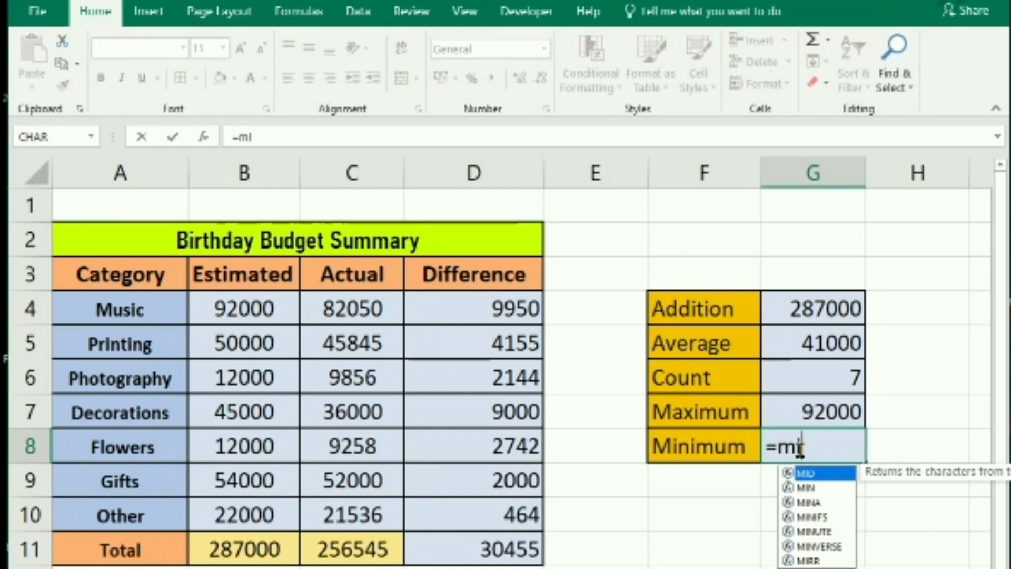
{"action": "type", "text": "n"}
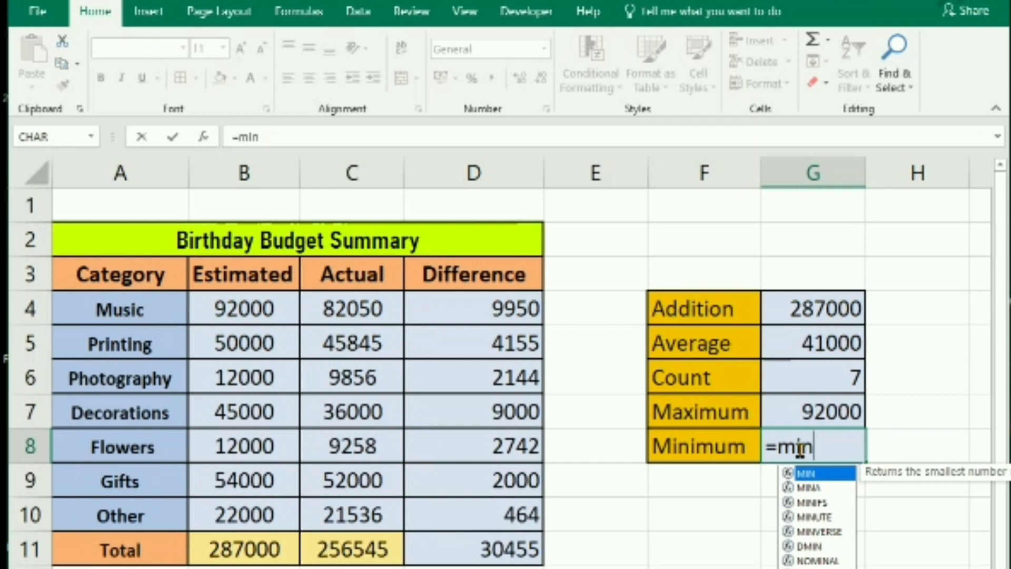
{"action": "type", "text": "("}
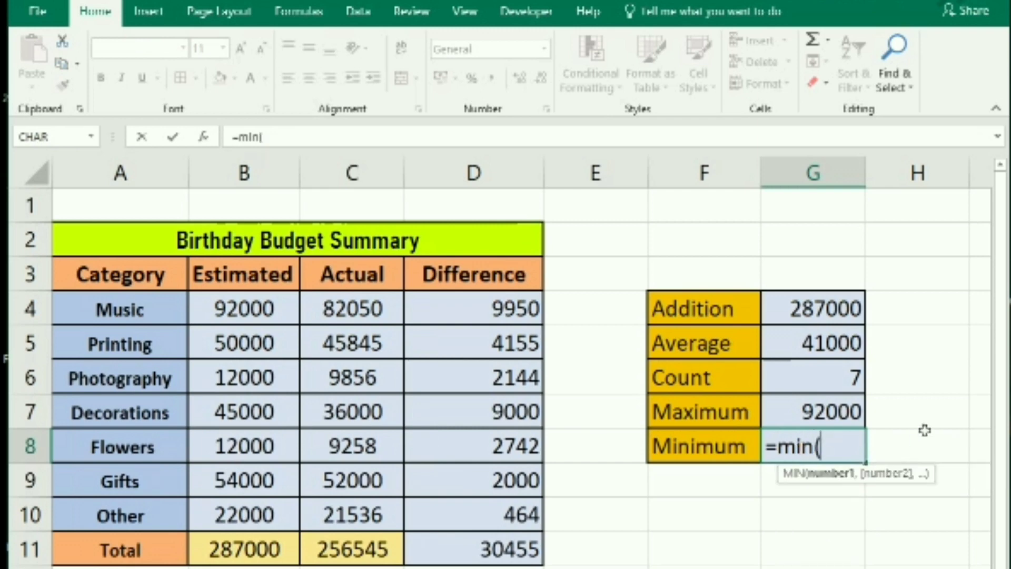
{"action": "left_click_drag", "start_coordinate": [275, 303], "coordinate": [280, 509]}
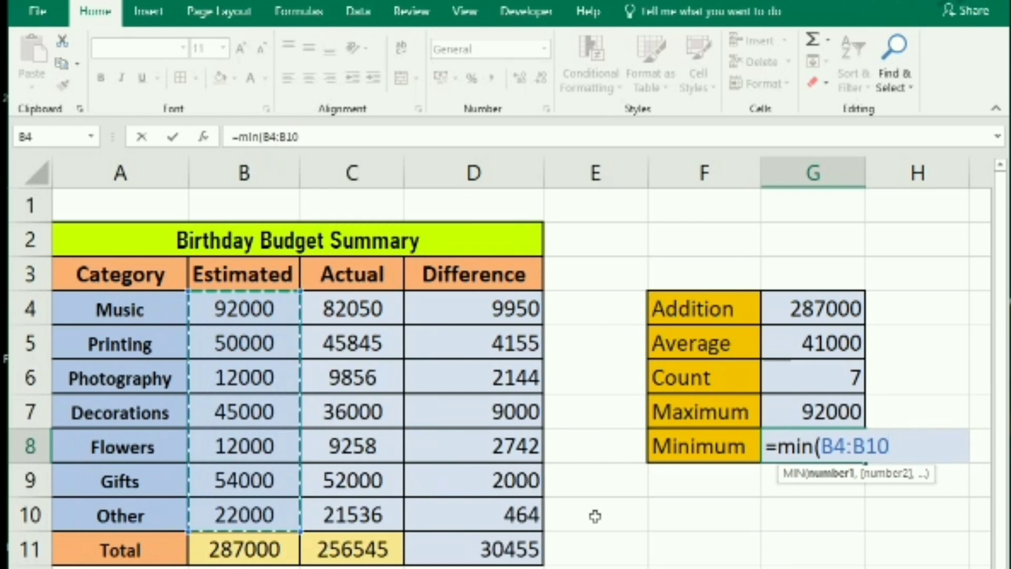
{"action": "type", "text": ")"}
{"action": "key", "text": "Return"}
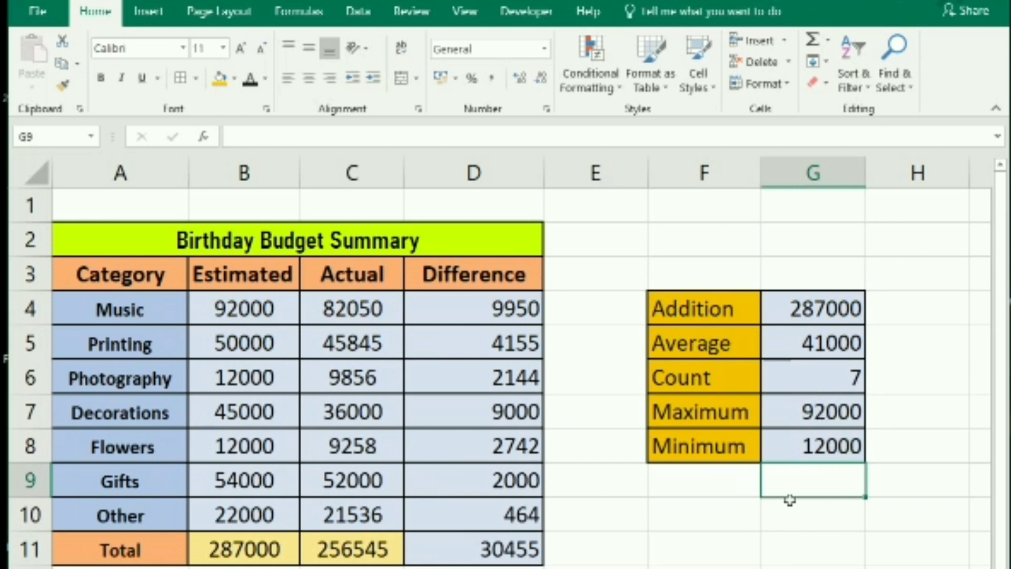
- Average the Estimated amounts B4:B10 with AutoSum's Average function, placing the result in cell B12 below the table
{"action": "left_click", "coordinate": [705, 567]}
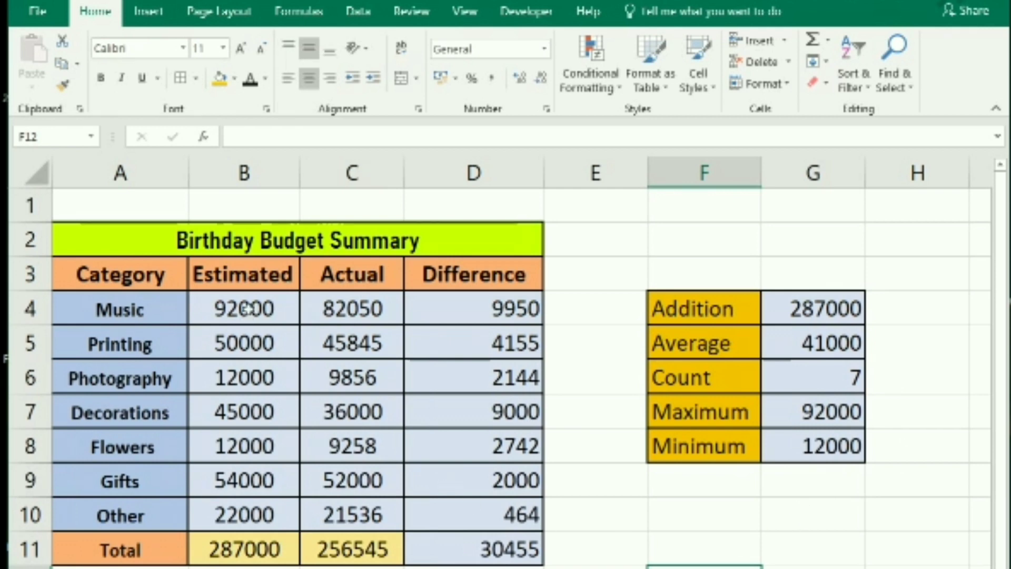
{"action": "left_click_drag", "start_coordinate": [252, 304], "coordinate": [257, 513]}
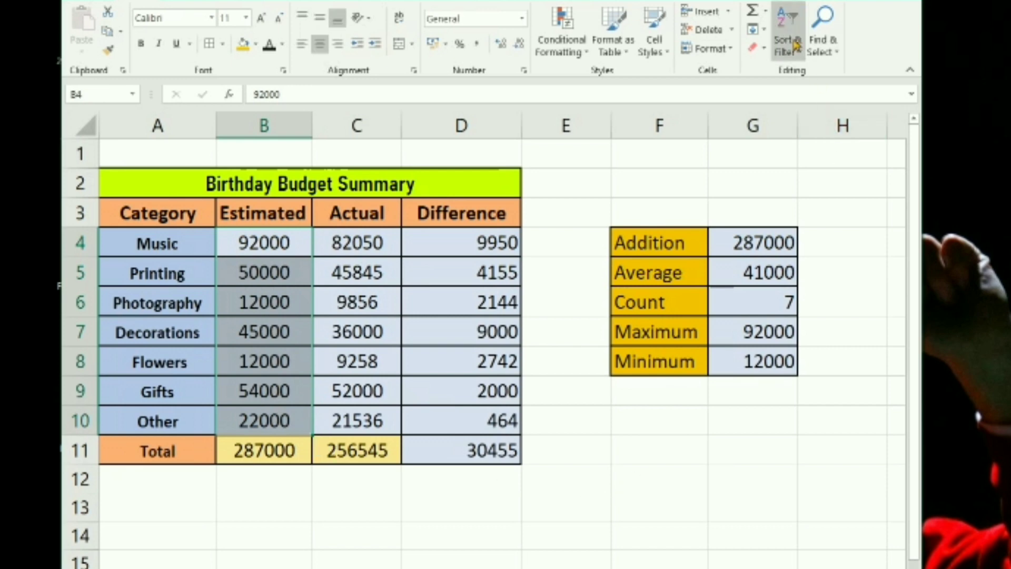
{"action": "left_click", "coordinate": [768, 11]}
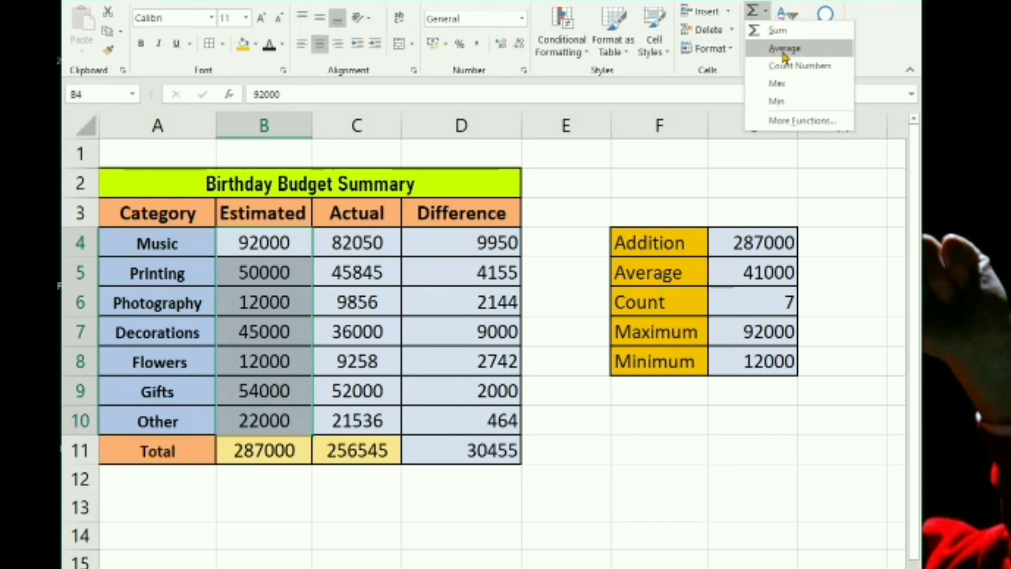
{"action": "left_click", "coordinate": [783, 52]}
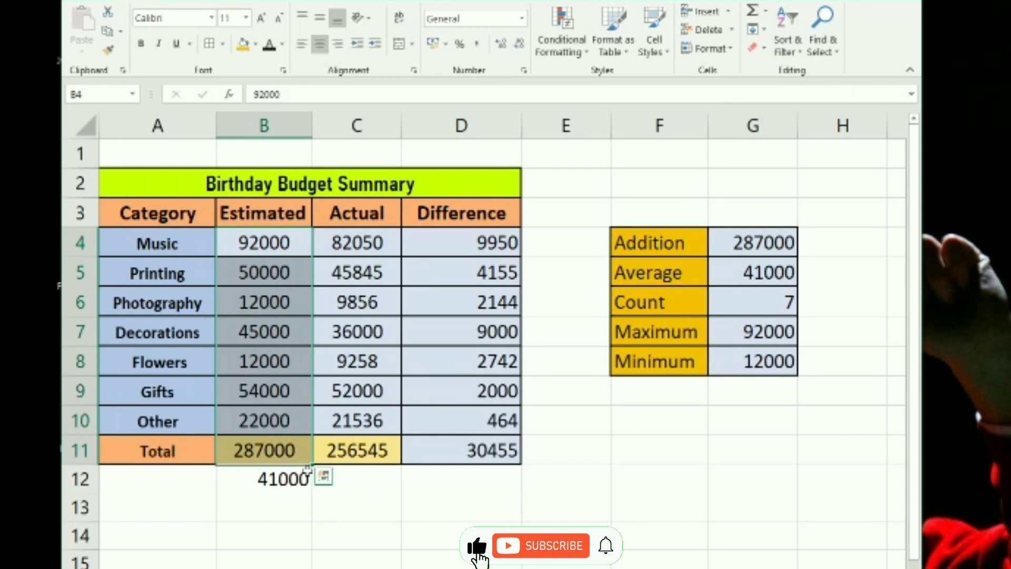
{"action": "left_click", "coordinate": [367, 508]}
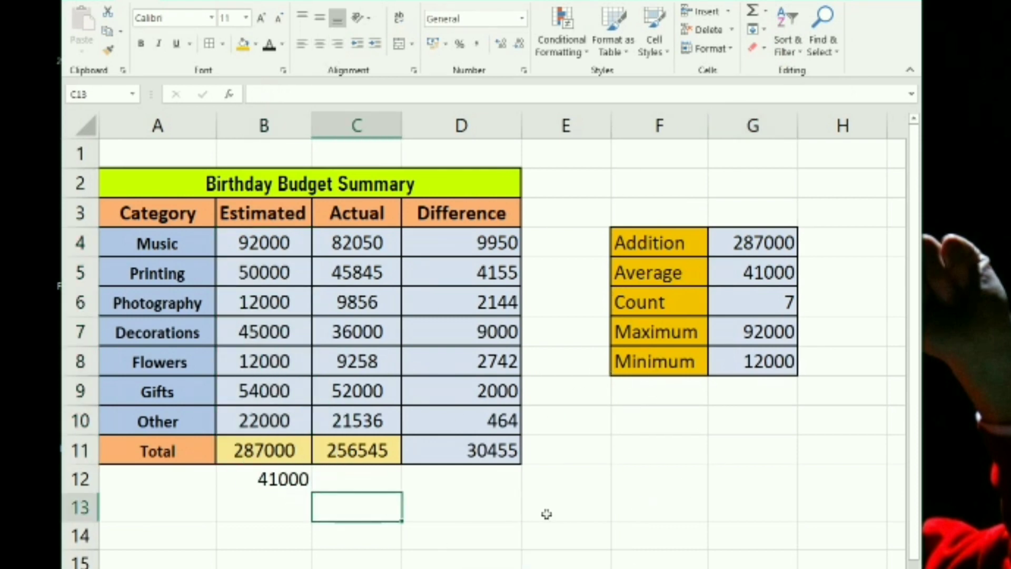
- Count the Estimated amounts B4:B10 with AutoSum's Count Numbers function, placing the result in cell B13
{"action": "left_click_drag", "start_coordinate": [262, 239], "coordinate": [271, 420]}
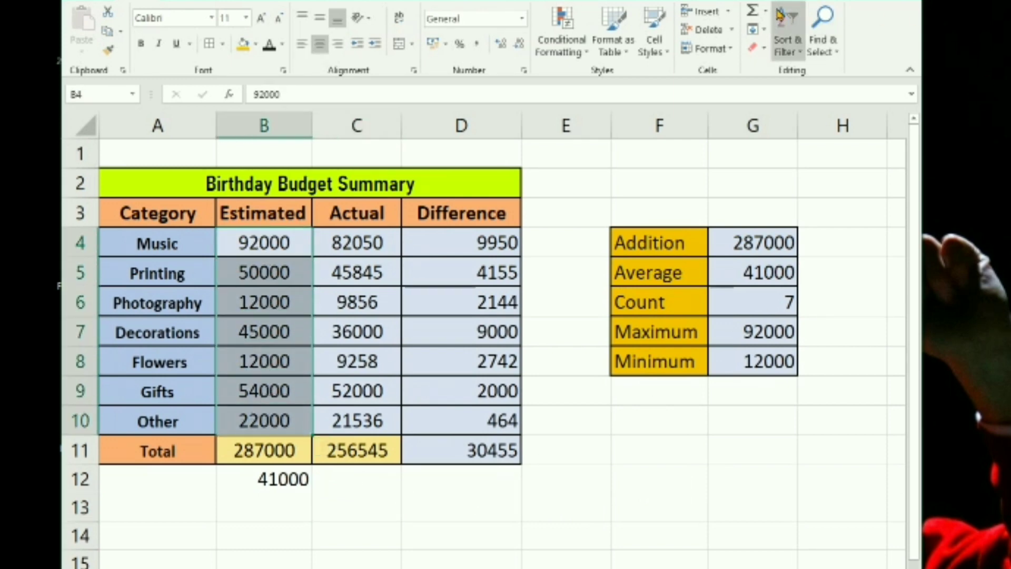
{"action": "left_click", "coordinate": [765, 10]}
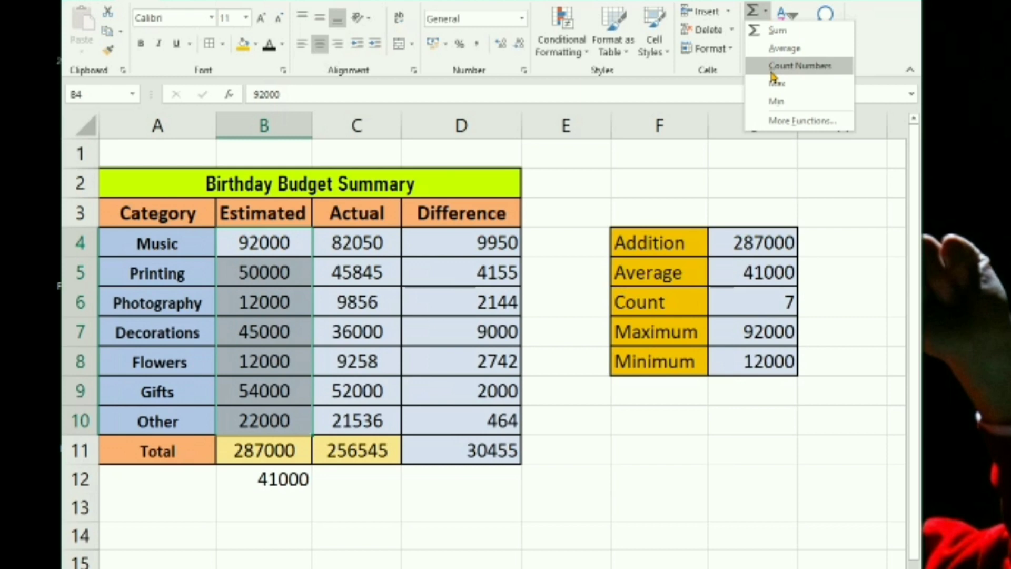
{"action": "left_click", "coordinate": [793, 65]}
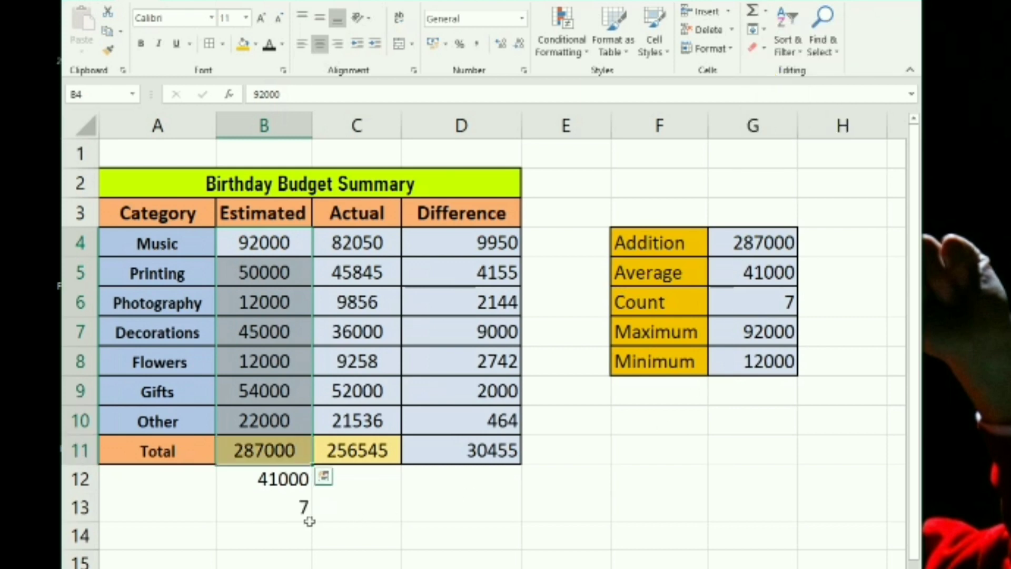
{"action": "left_click", "coordinate": [309, 523]}
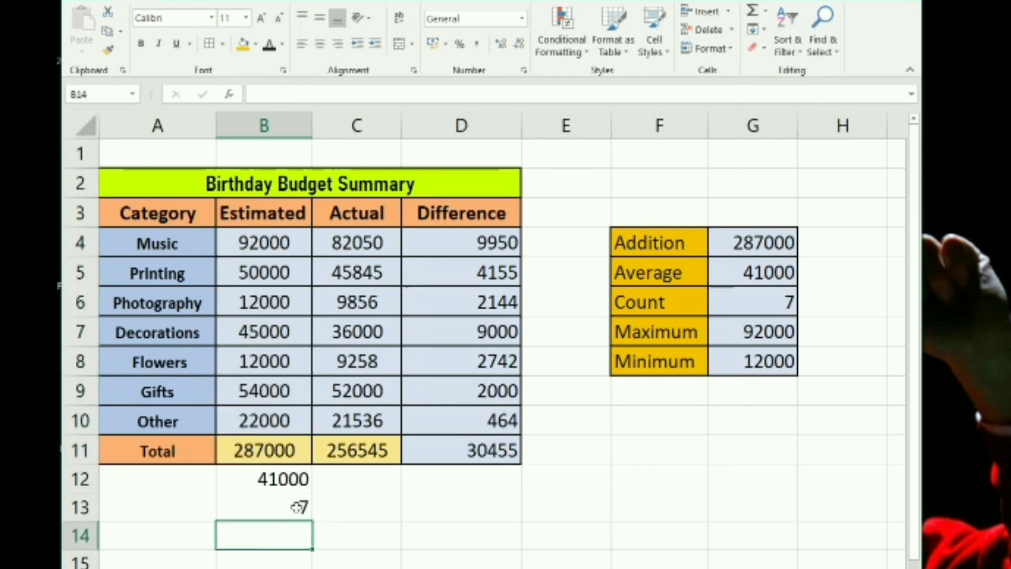
- Find the largest Estimated amount in B4:B10 with AutoSum's Max function, placing the result in cell B14
{"action": "left_click_drag", "start_coordinate": [281, 242], "coordinate": [268, 422]}
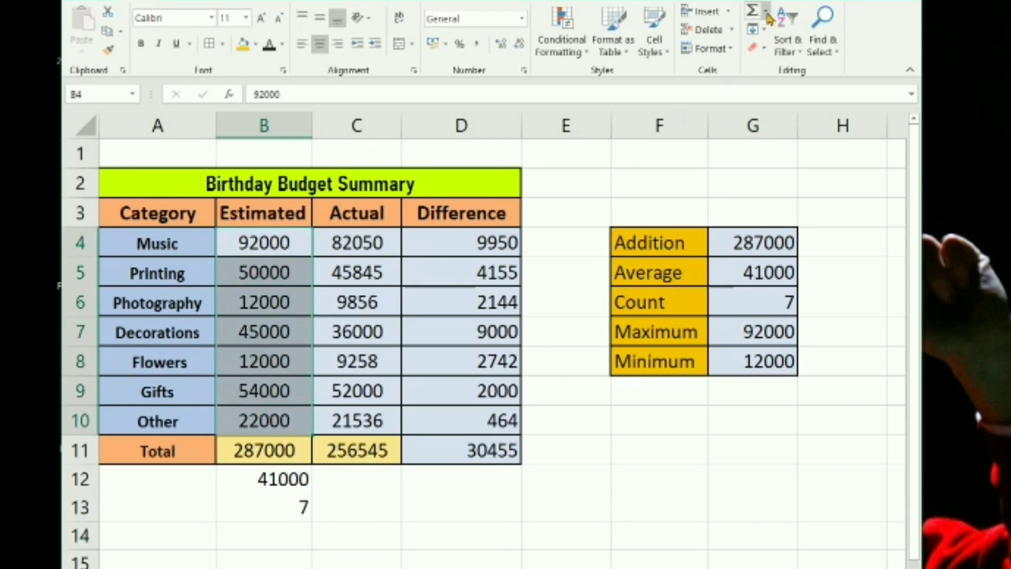
{"action": "left_click", "coordinate": [765, 11]}
{"action": "left_click", "coordinate": [772, 83]}
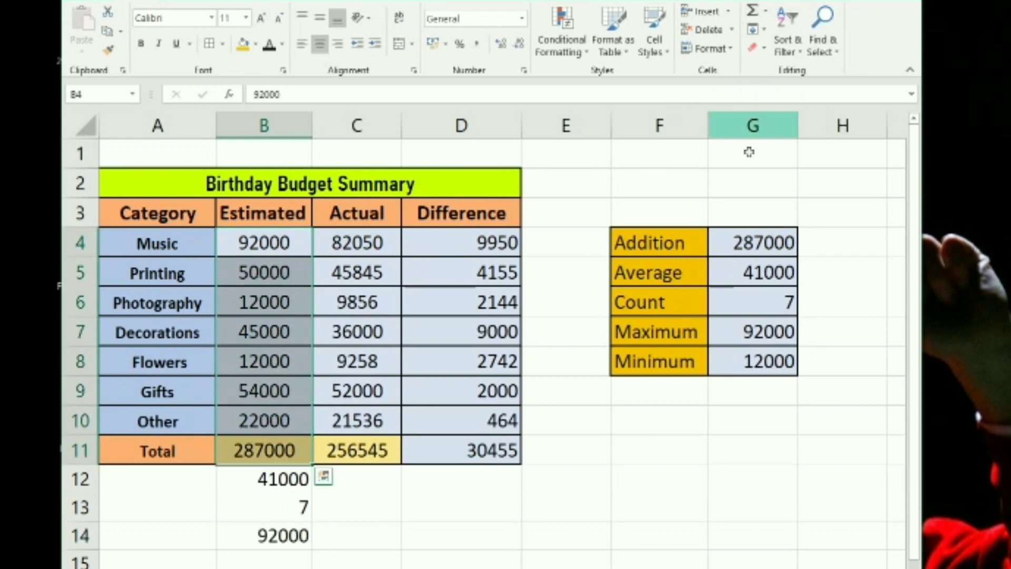
{"action": "left_click", "coordinate": [402, 551]}
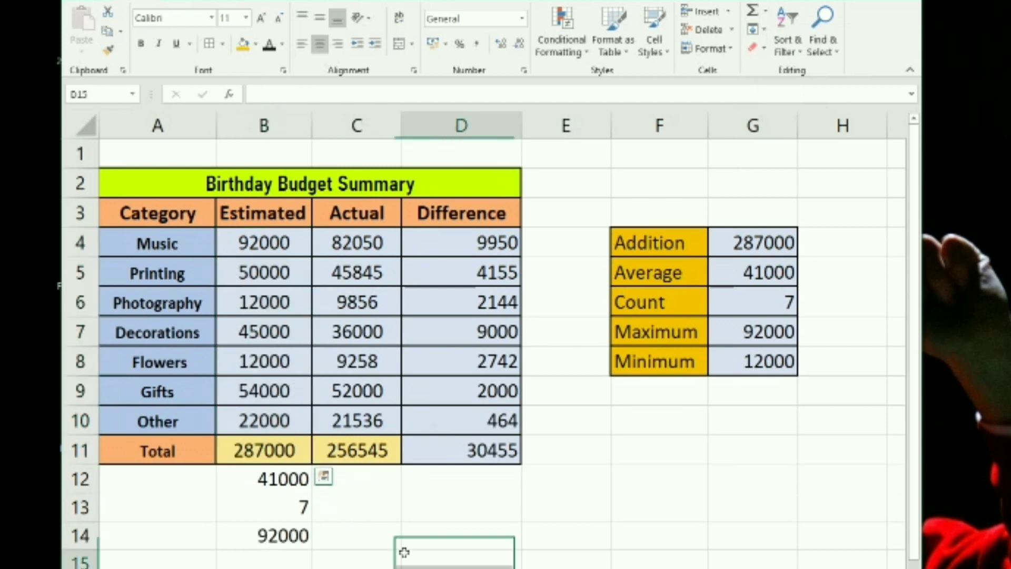
- Find the smallest Estimated amount in B4:B10 with AutoSum's Min function, placing the result in cell B15
{"action": "left_click_drag", "start_coordinate": [284, 242], "coordinate": [261, 414]}
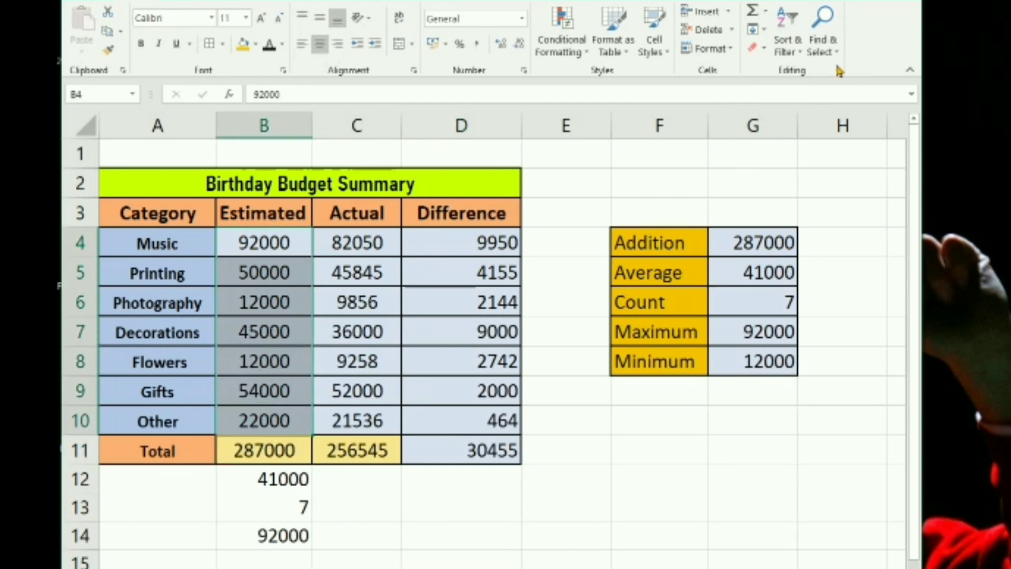
{"action": "left_click", "coordinate": [765, 10]}
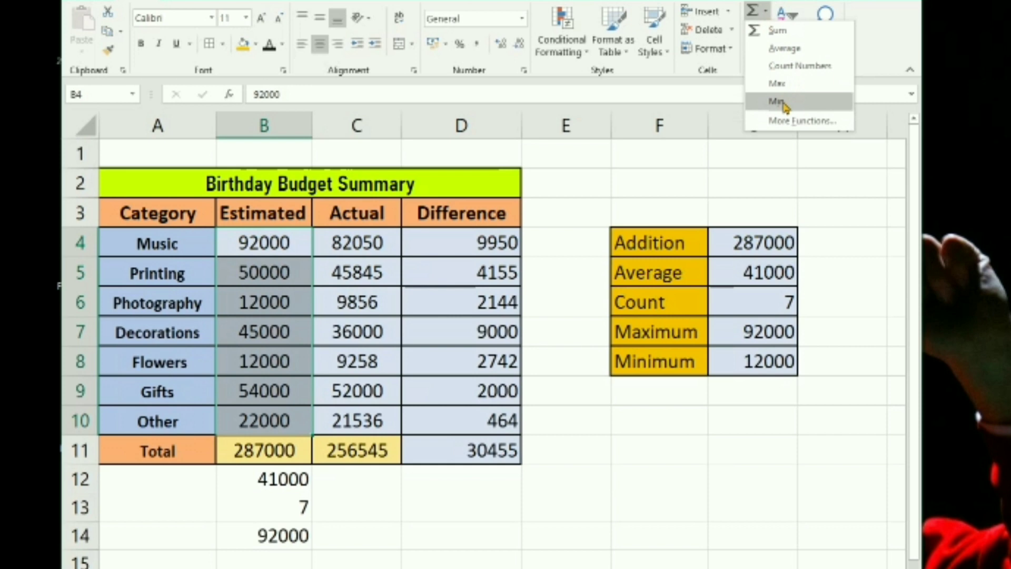
{"action": "left_click", "coordinate": [777, 101]}
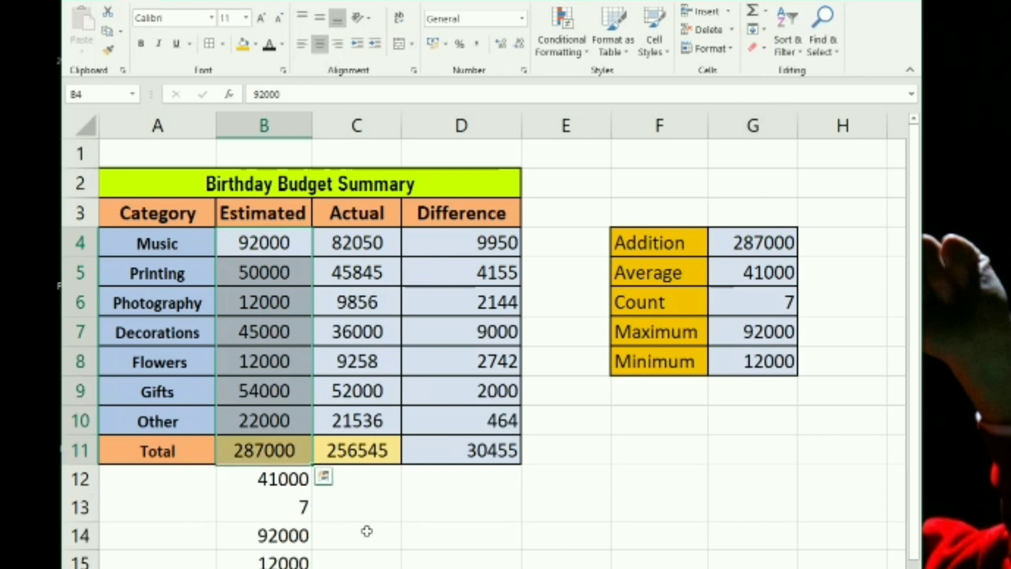
{"action": "left_click", "coordinate": [411, 533]}
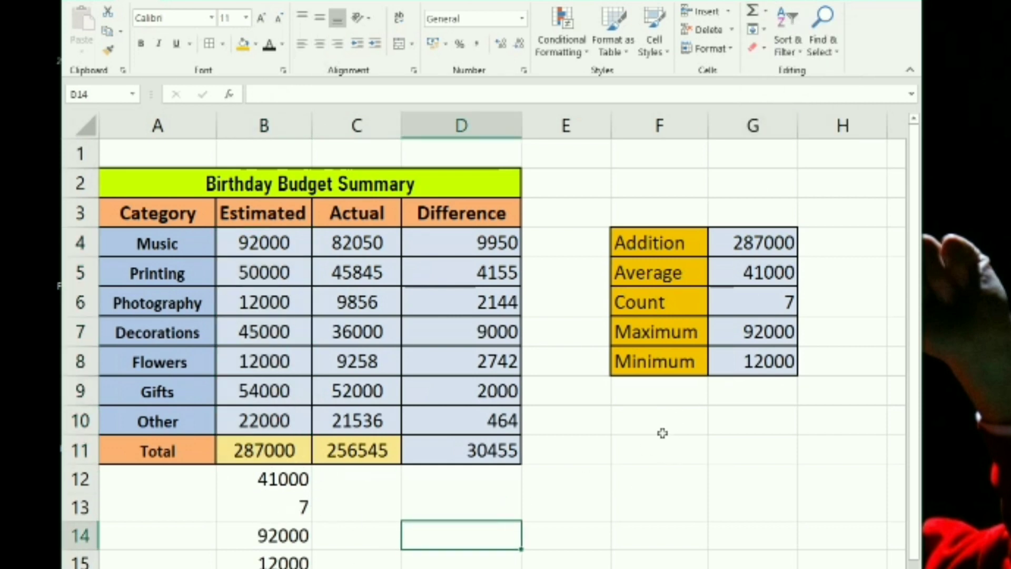